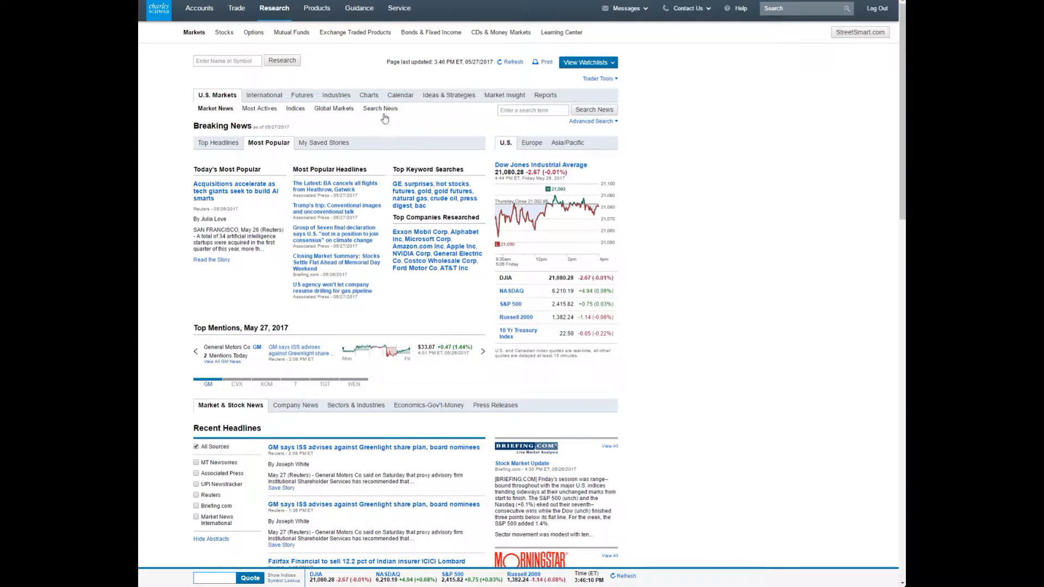
Step: Open the Schwab Stock Lists composite list and examine its stocks, equity ratings, prices, market caps and sectors
mouse_move(277, 13)
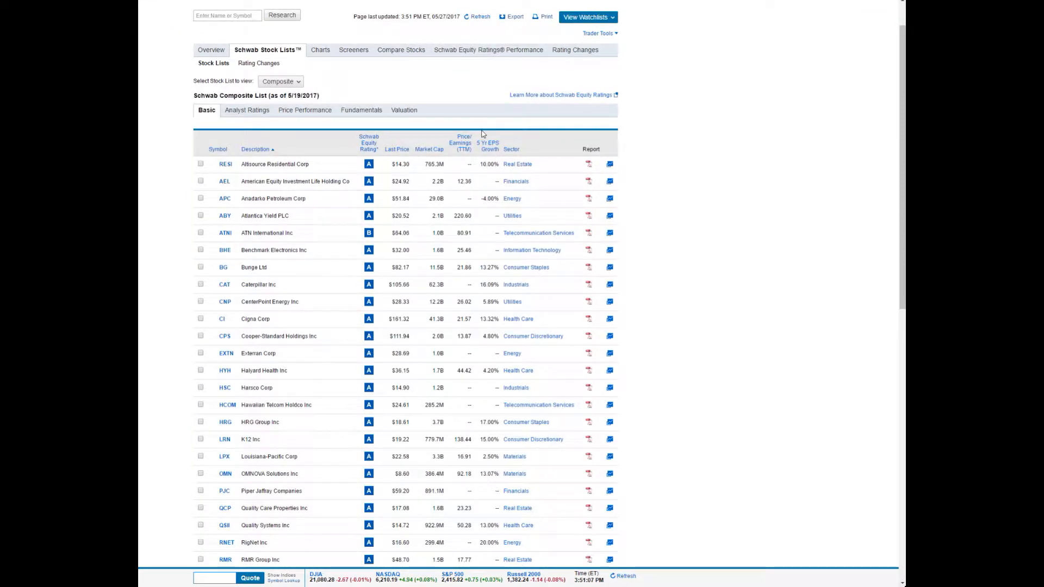
scroll(480, 221, "down", 2)
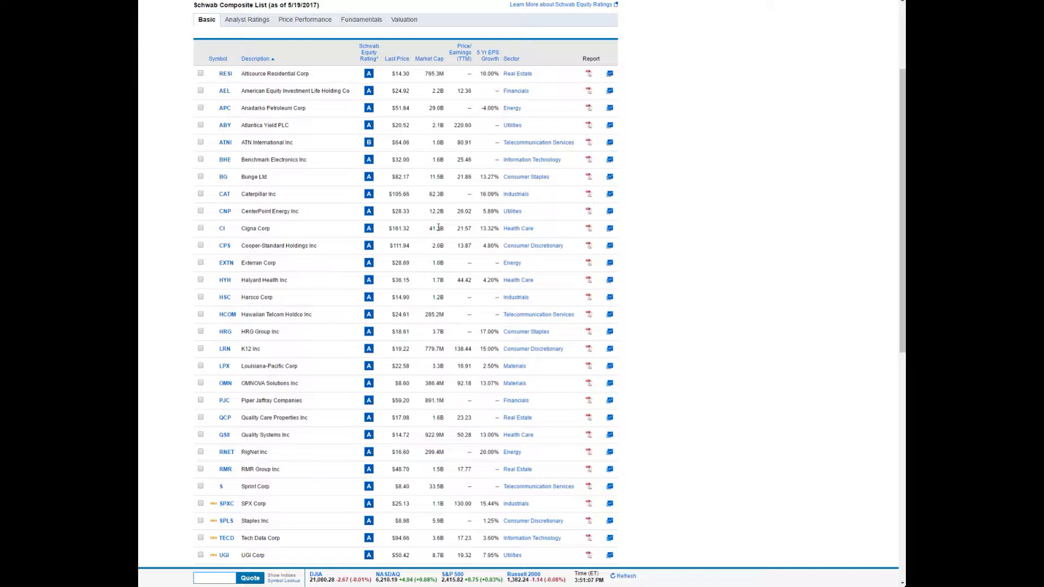
scroll(429, 239, "down", 1)
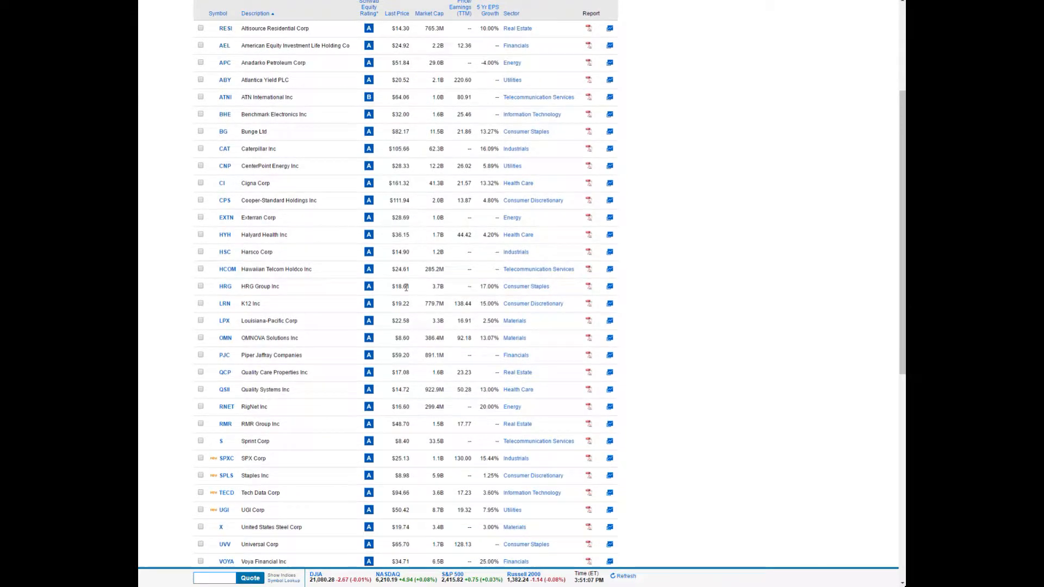
scroll(281, 417, "down", 1)
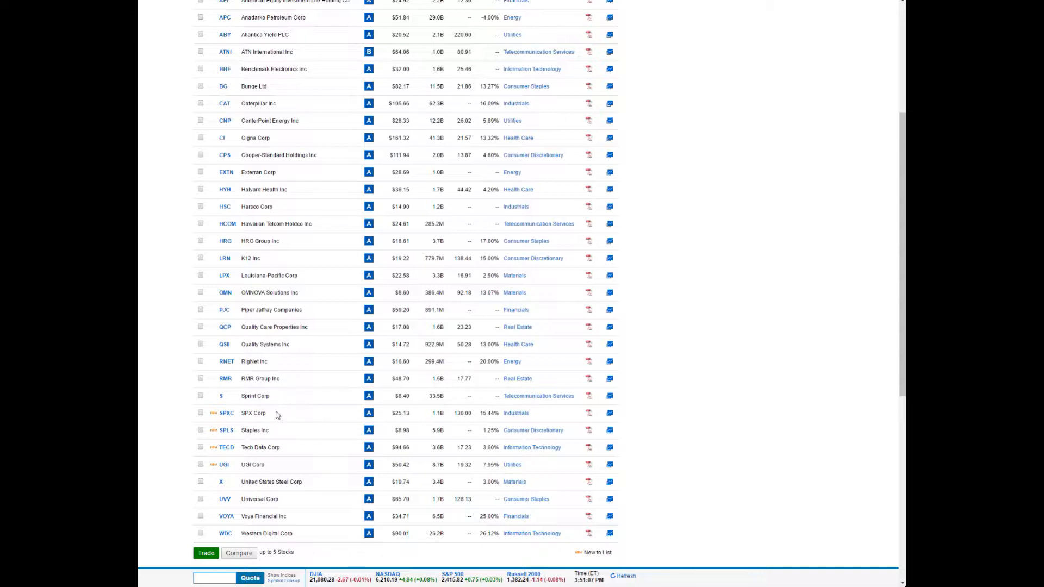
scroll(289, 397, "up", 3)
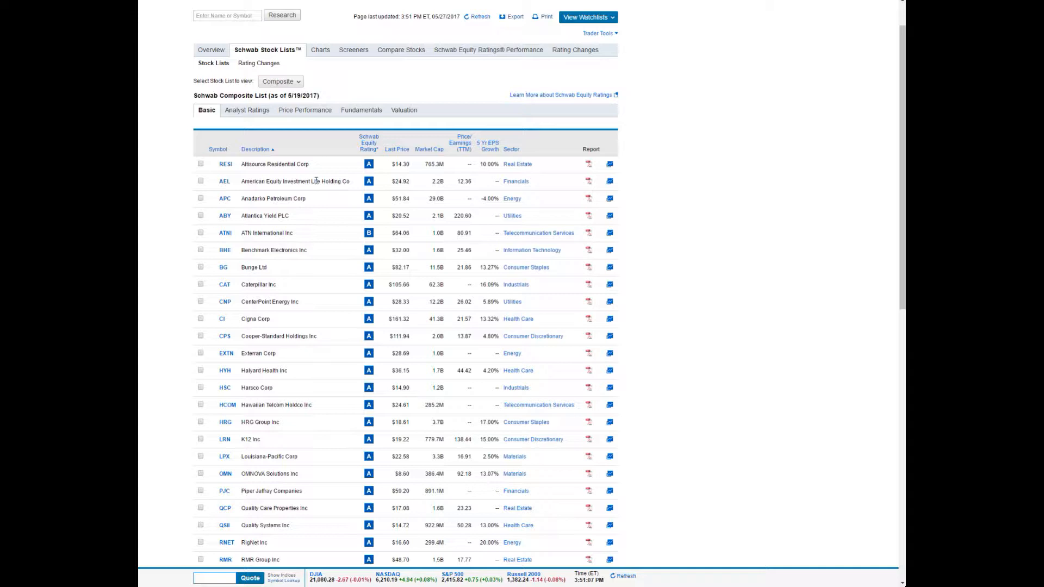
scroll(316, 180, "down", 3)
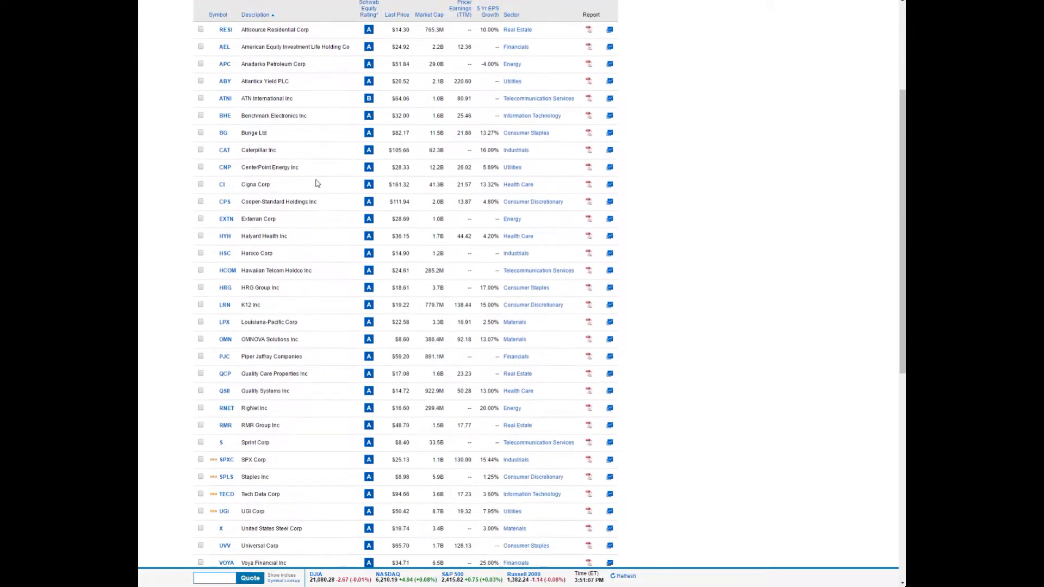
scroll(318, 184, "down", 1)
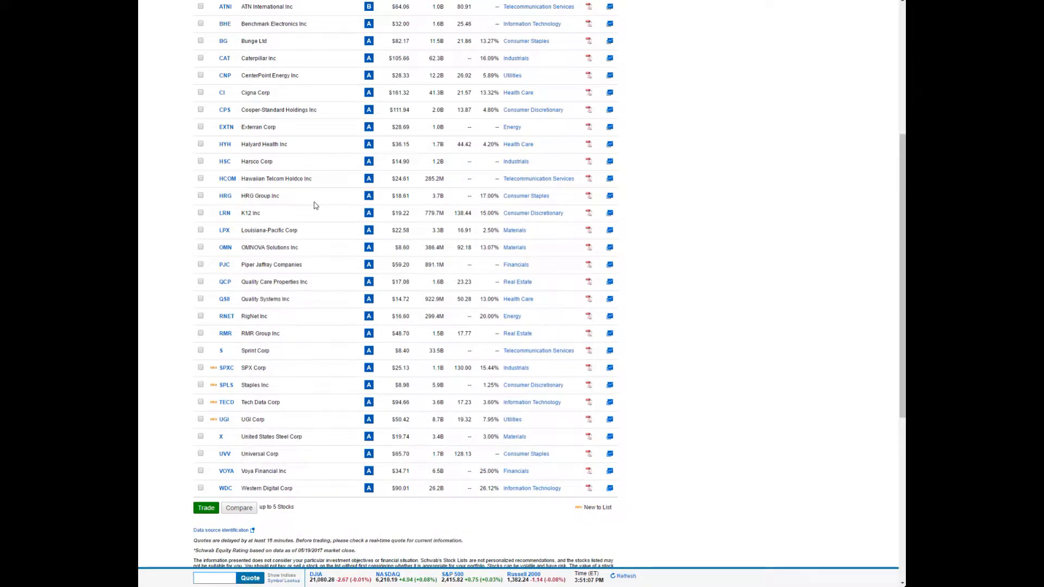
scroll(316, 206, "up", 3)
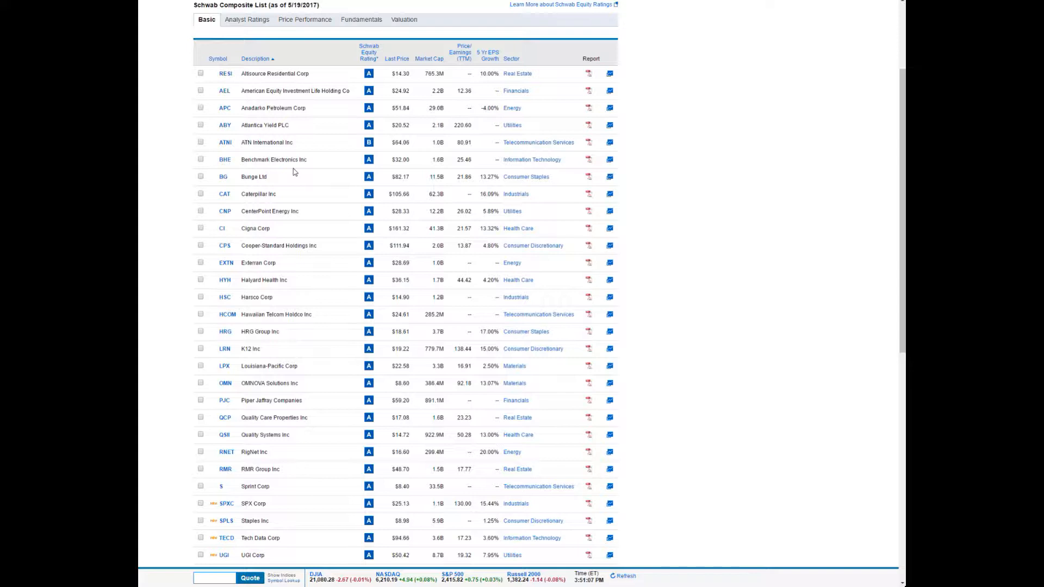
scroll(286, 179, "down", 2)
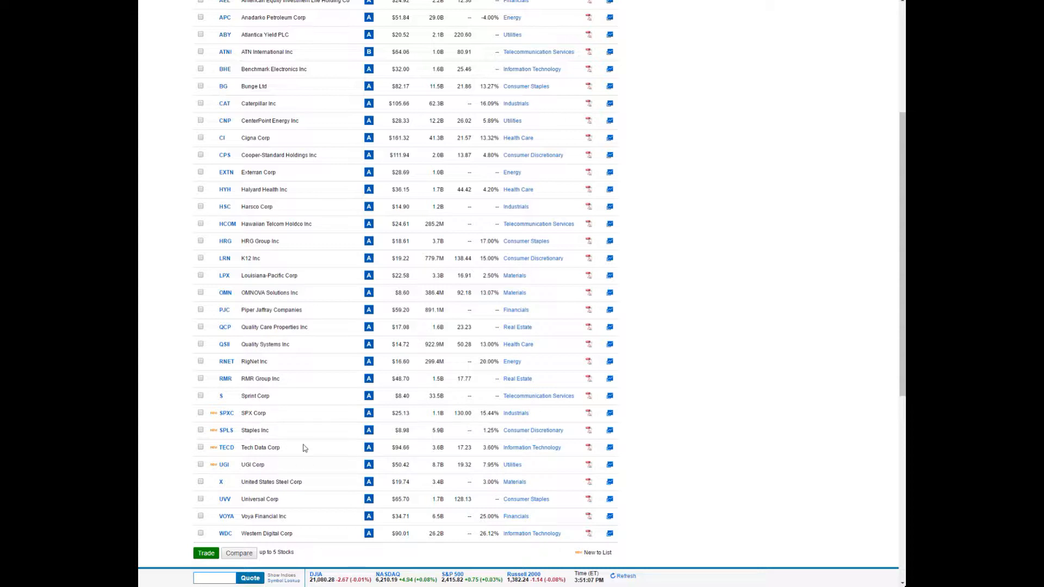
scroll(308, 379, "up", 1)
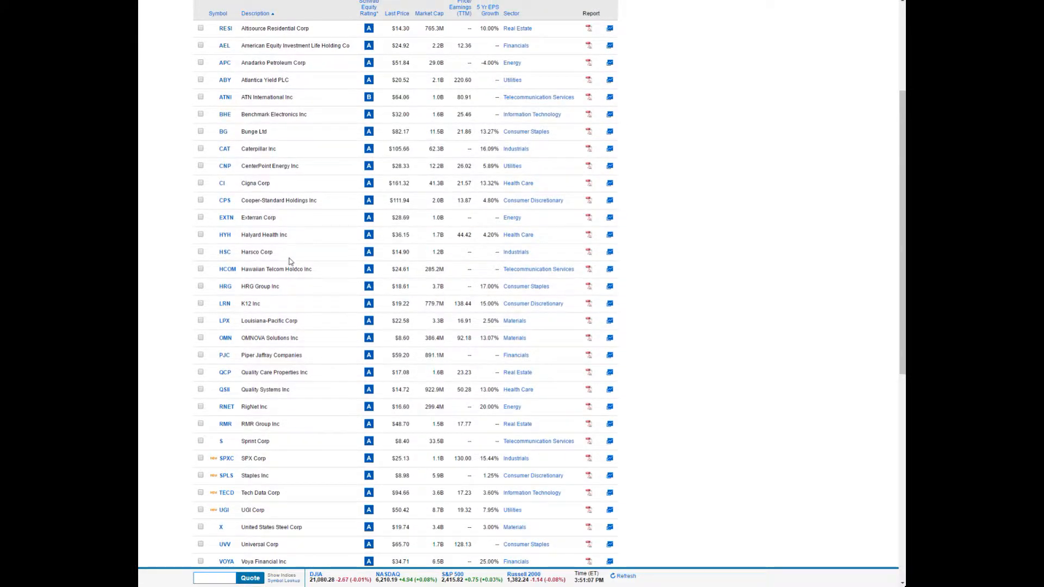
scroll(290, 262, "up", 3)
scroll(262, 216, "down", 1)
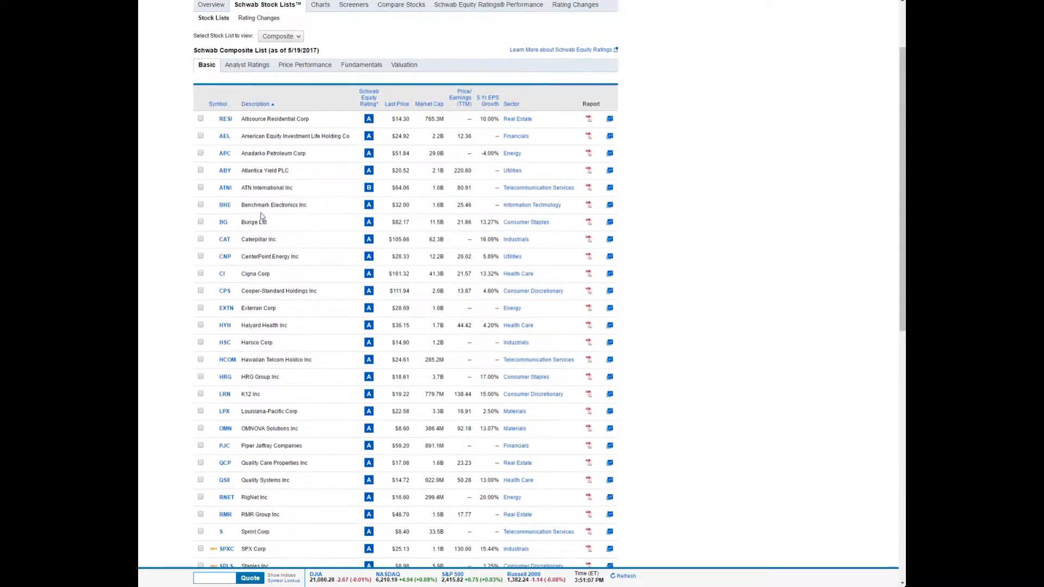
scroll(310, 204, "down", 1)
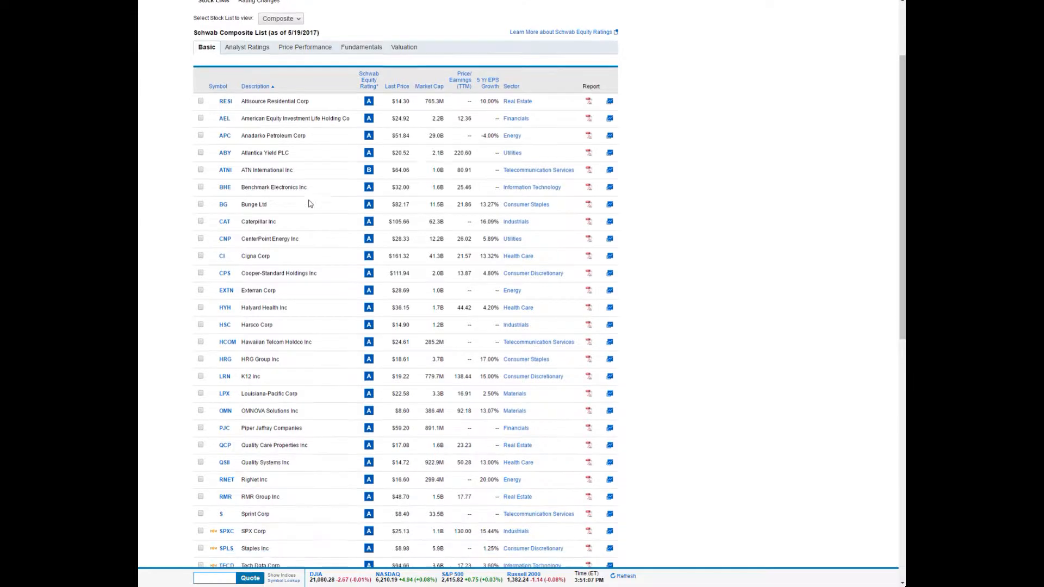
scroll(309, 204, "down", 1)
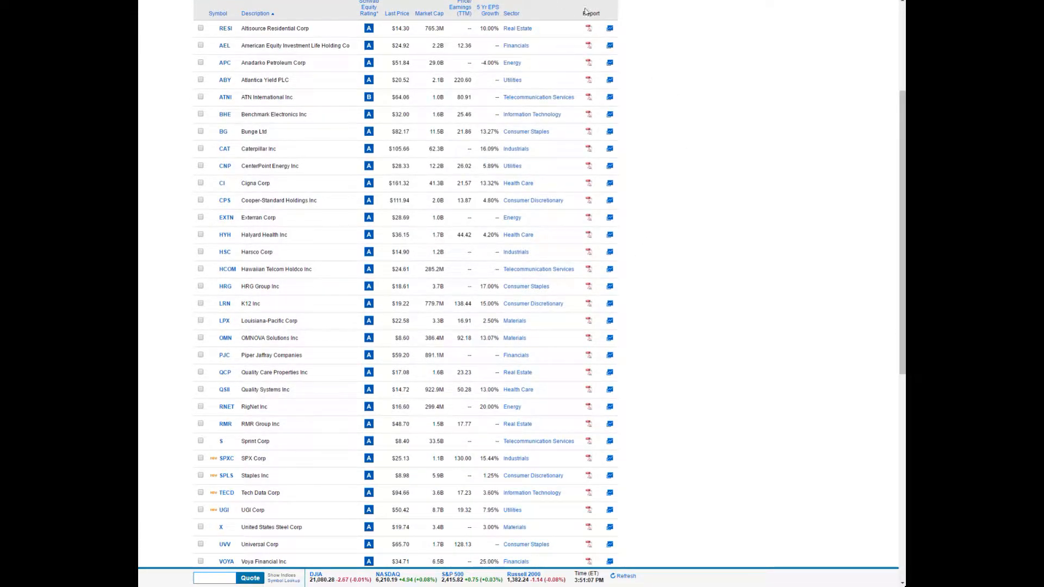
scroll(303, 93, "up", 4)
Step: Open the stock screener and add the basic Universe criterion, limited to Domestic
mouse_move(285, 16)
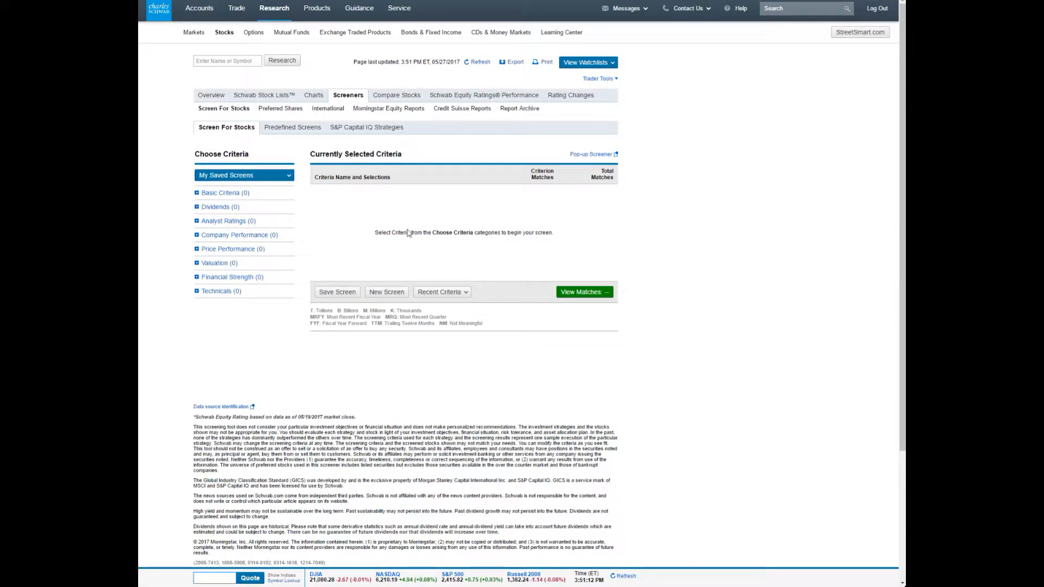
scroll(408, 233, "down", 2)
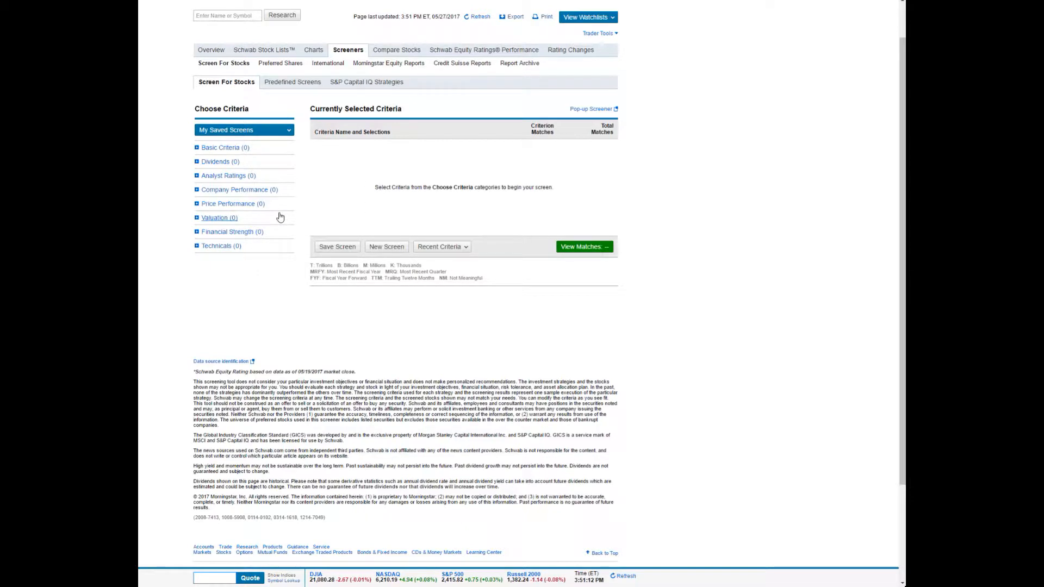
left_click(198, 149)
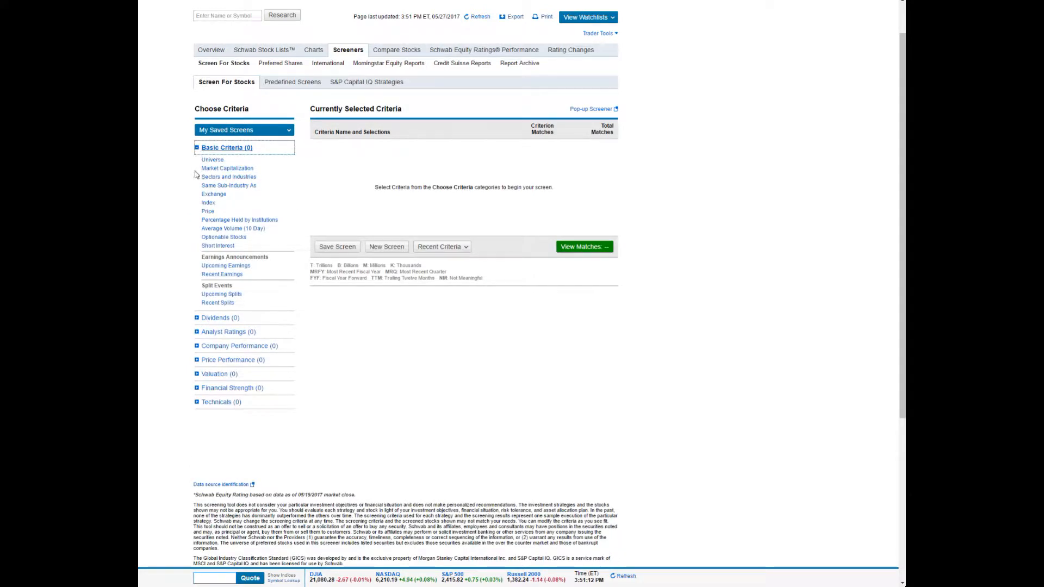
left_click(223, 160)
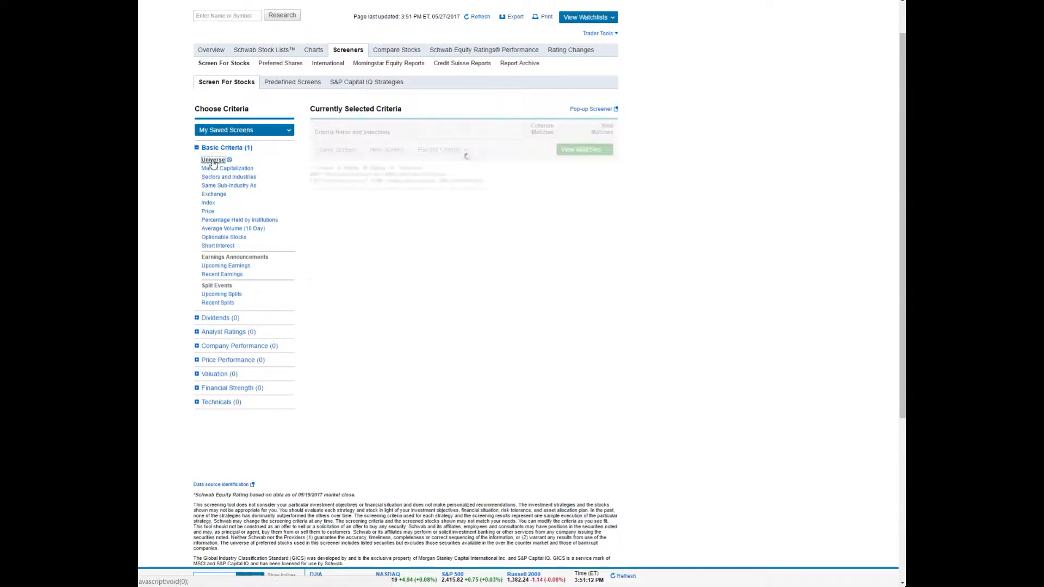
left_click(362, 161)
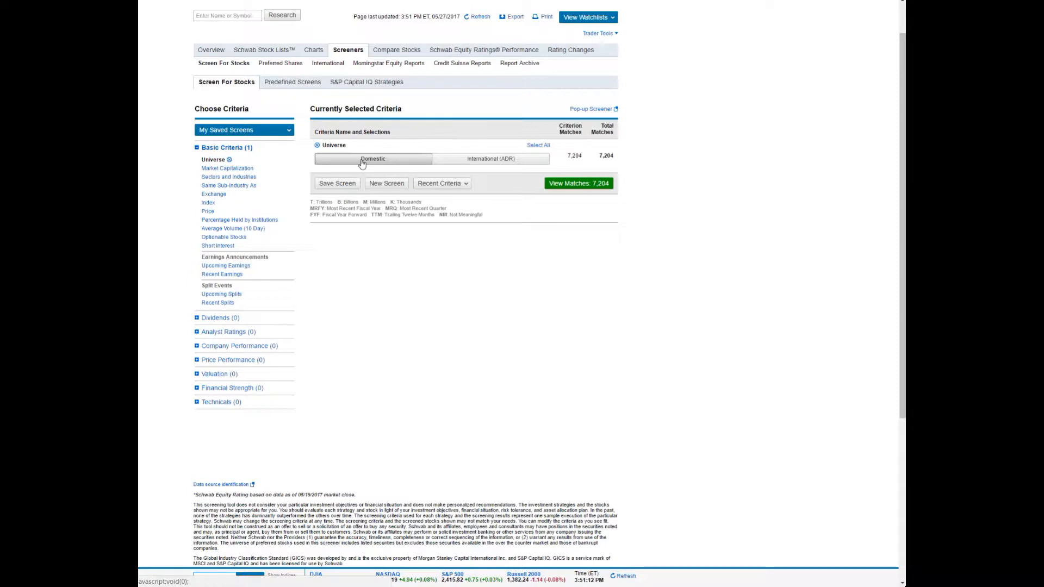
Step: Add the Market Capitalization criterion and select Micro Cap, Small Cap, Mid Cap and Large Cap
left_click(223, 169)
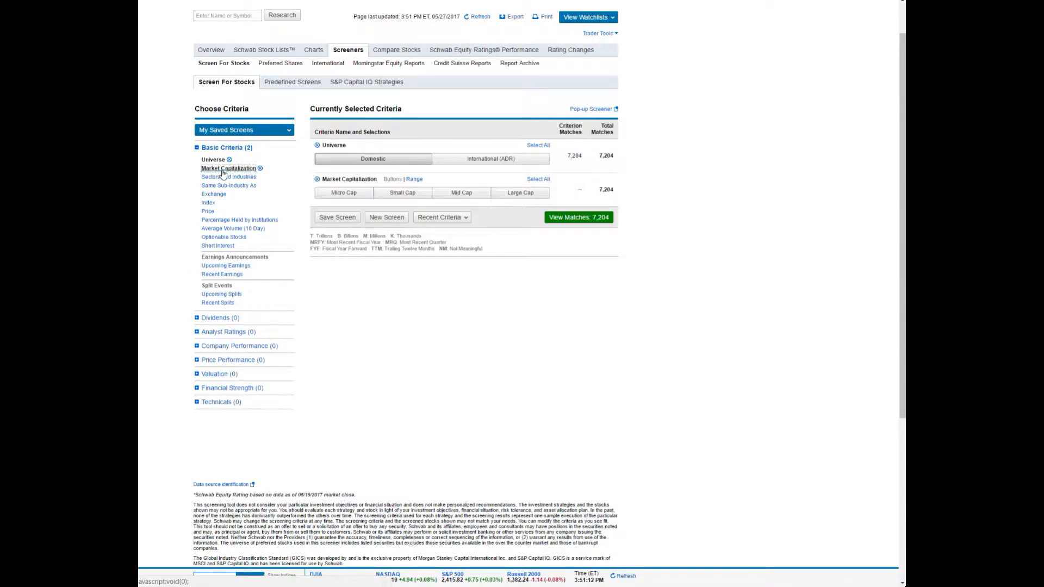
left_click(392, 194)
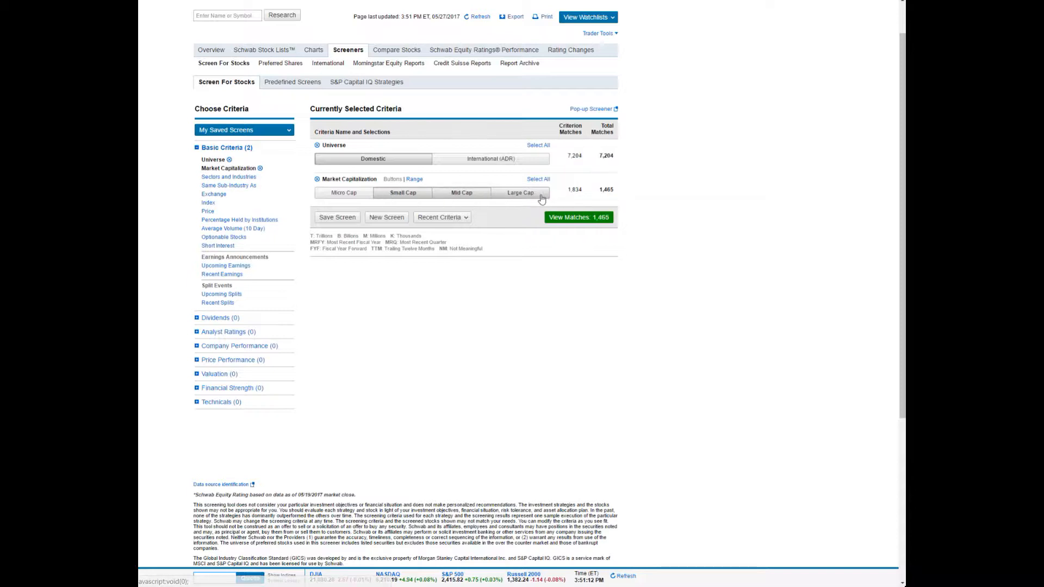
left_click(471, 196)
left_click(354, 195)
left_click(525, 195)
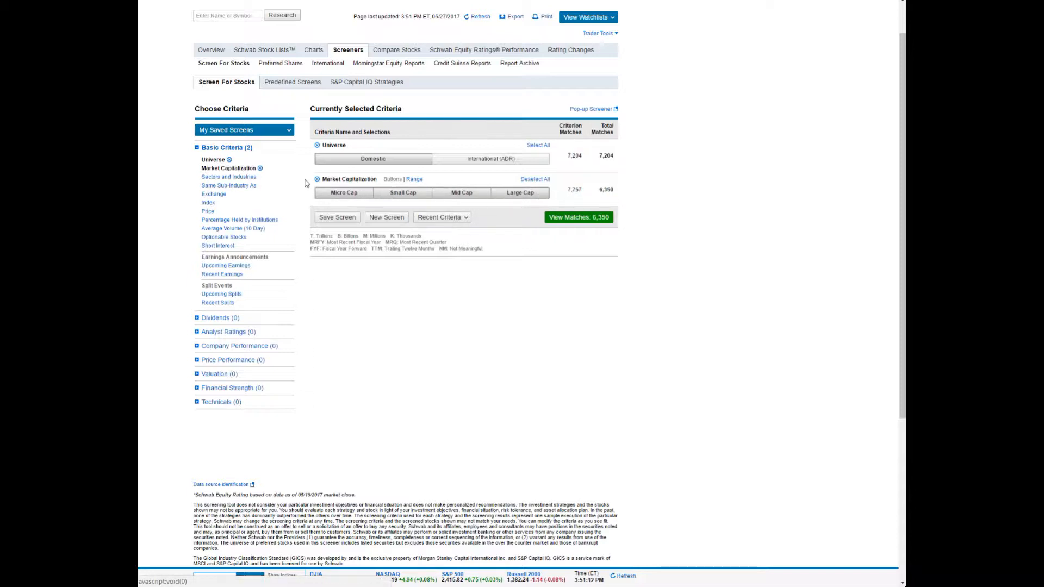
Step: Add the Sectors and Industries criterion and clear all Market Capitalization selections
left_click(235, 177)
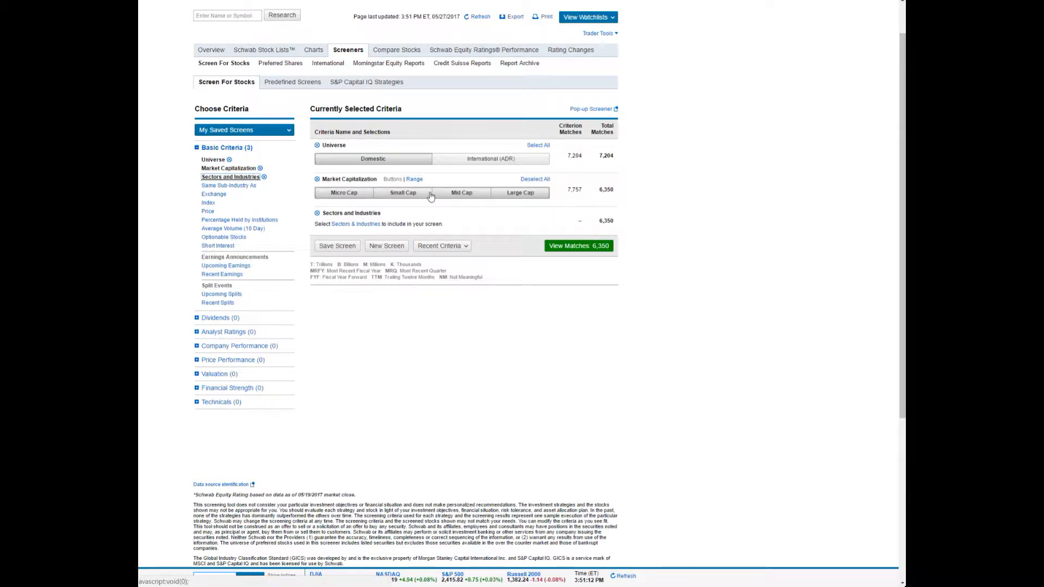
left_click(535, 179)
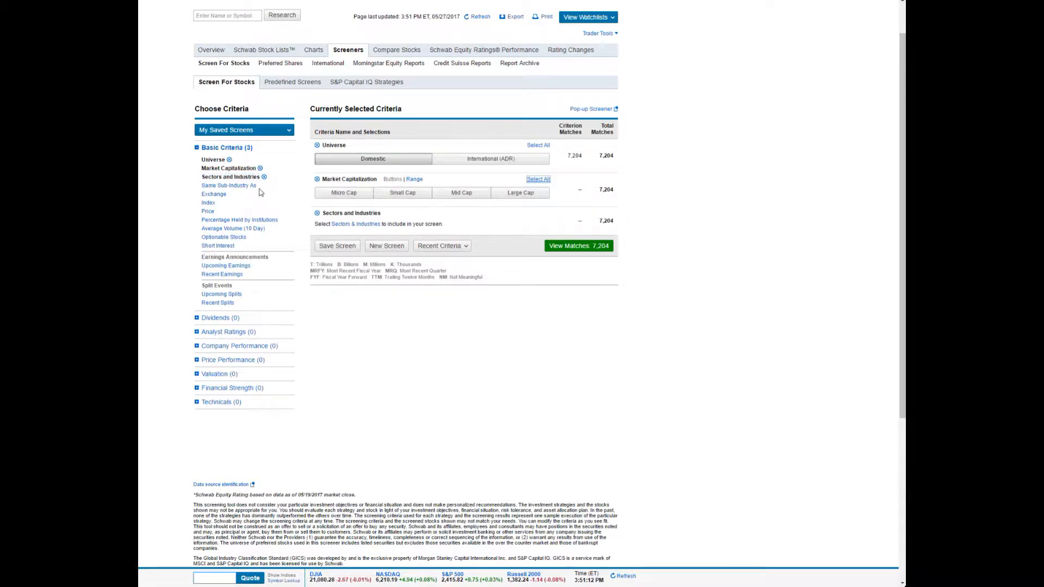
Step: Include every sector except Energy and Utilities in the Sectors and Industries criterion and save the selection
left_click(349, 226)
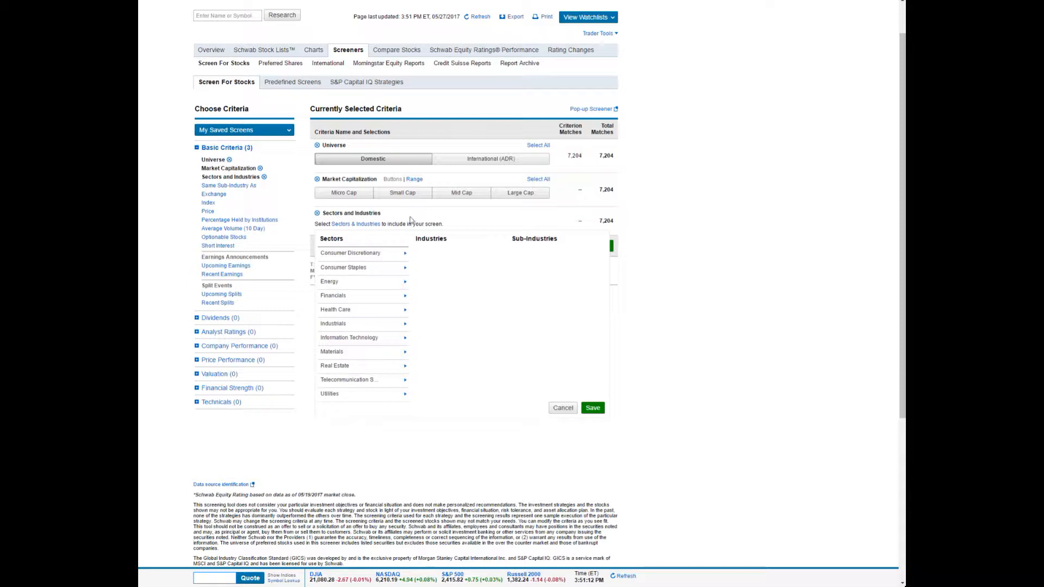
left_click(349, 253)
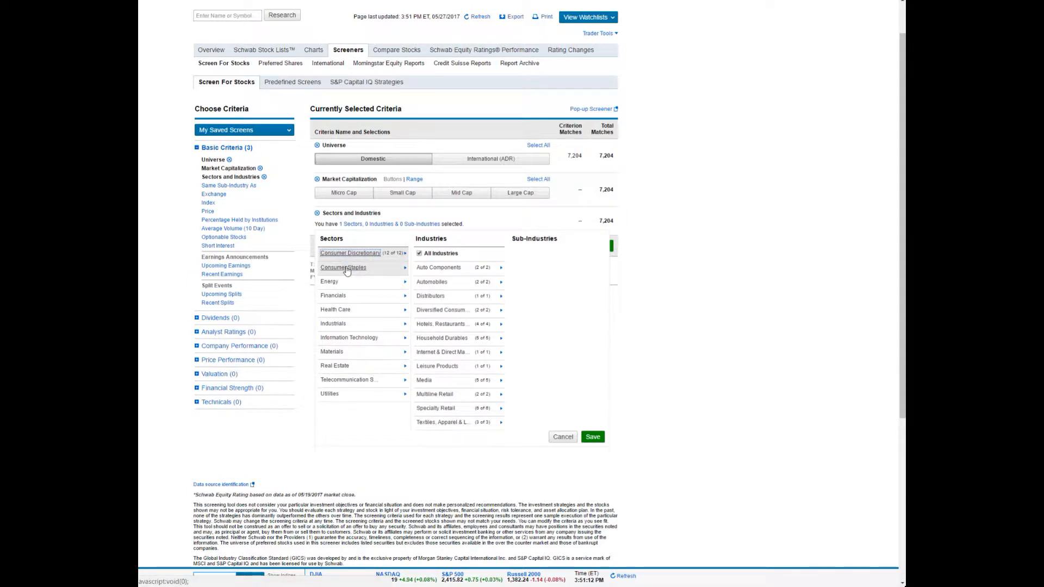
left_click(347, 268)
left_click(342, 296)
left_click(340, 312)
left_click(341, 324)
left_click(343, 339)
left_click(344, 353)
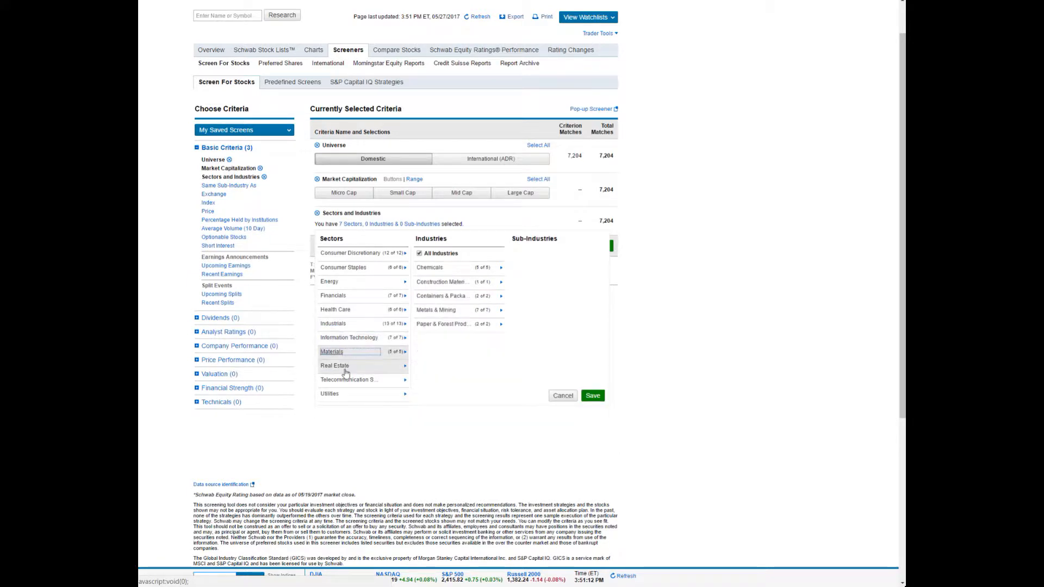
left_click(346, 366)
left_click(346, 382)
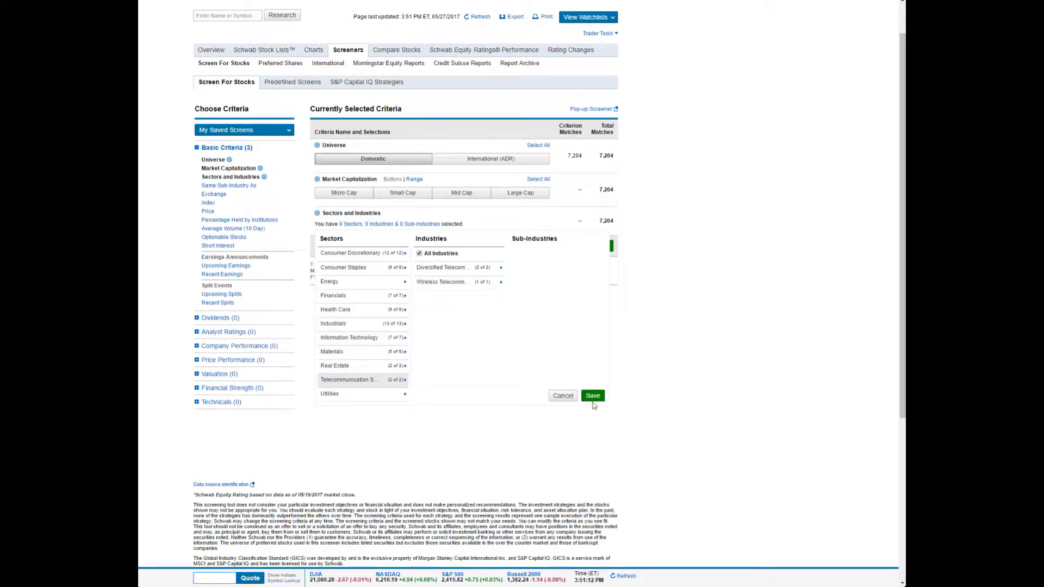
left_click(592, 396)
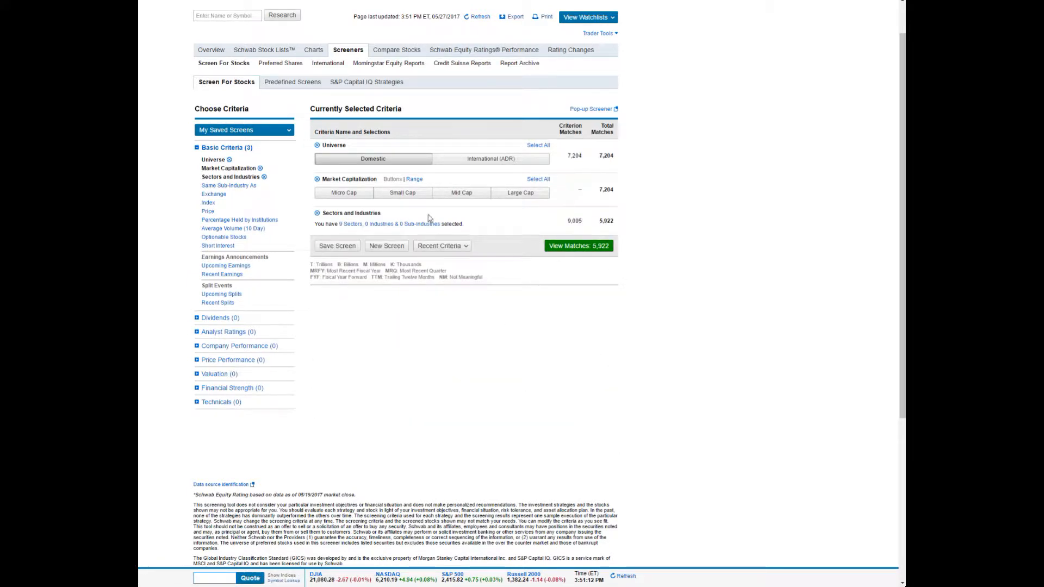
left_click(372, 224)
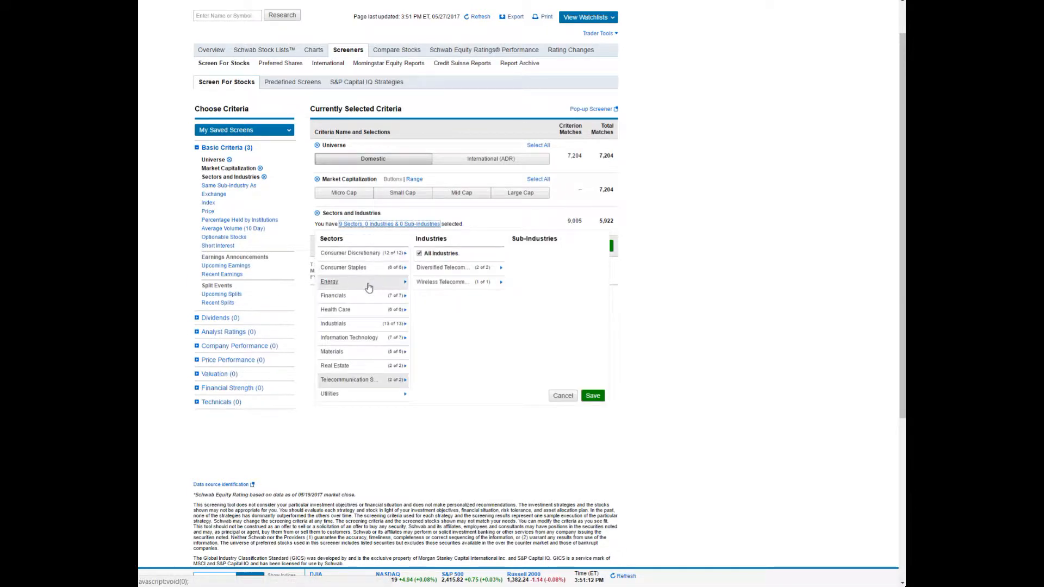
left_click(563, 395)
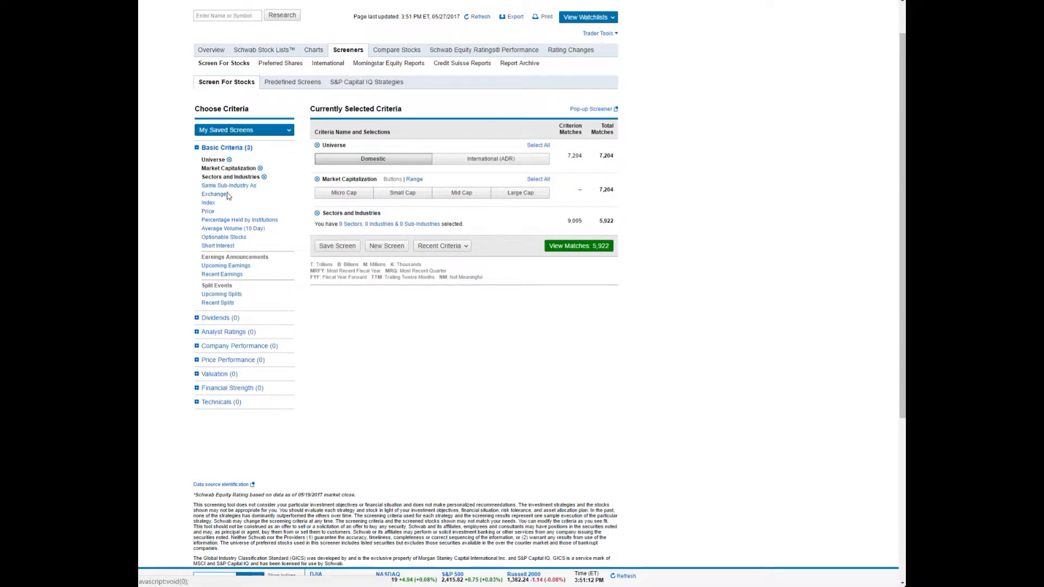
left_click(224, 186)
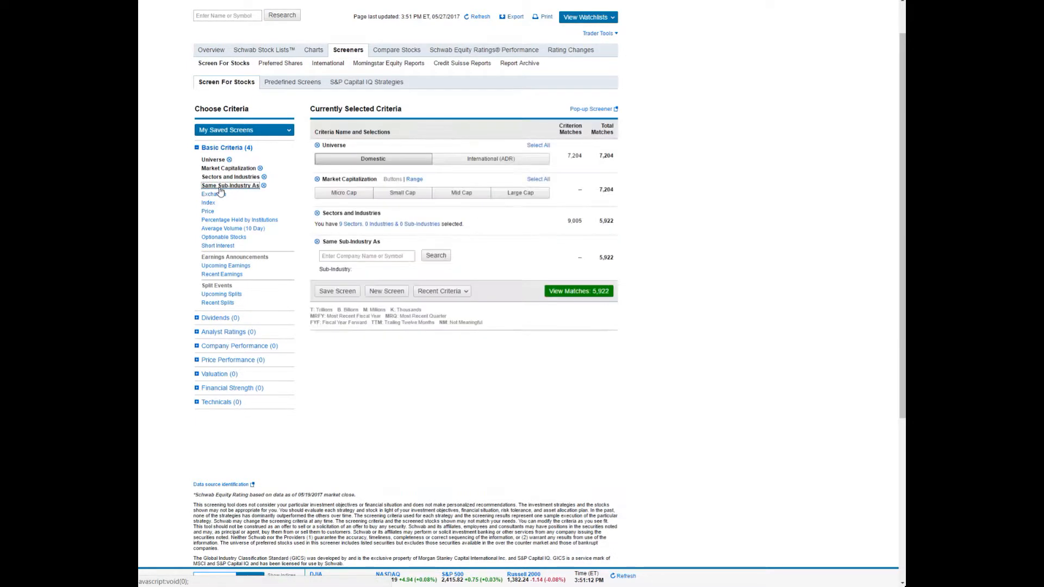
left_click(219, 195)
left_click(317, 287)
left_click(318, 243)
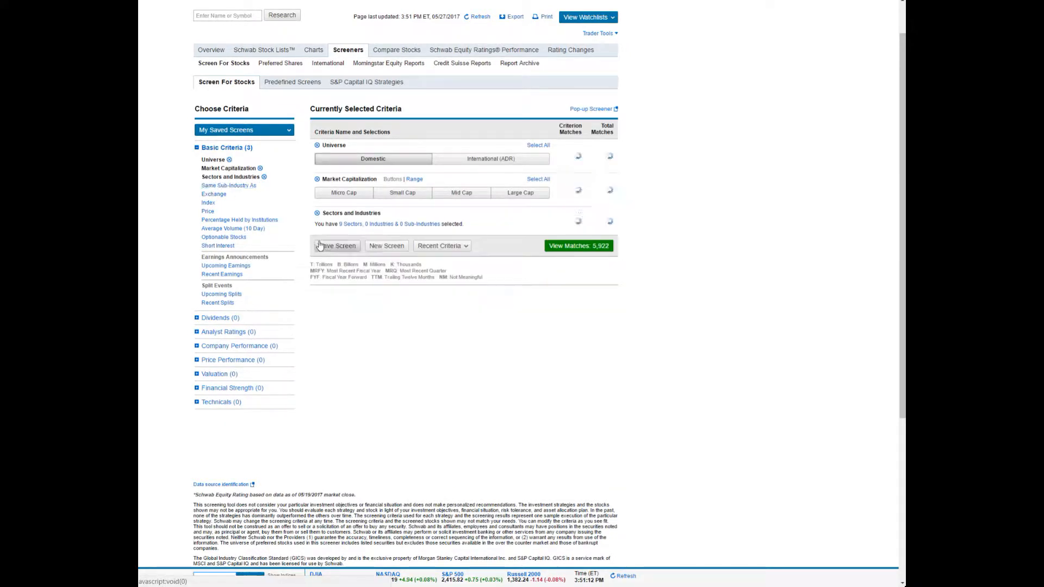
Step: Add the Price criterion with the $20-$40, $40-$60 and > $60 ranges, and check the sector criterion's match counts
left_click(209, 211)
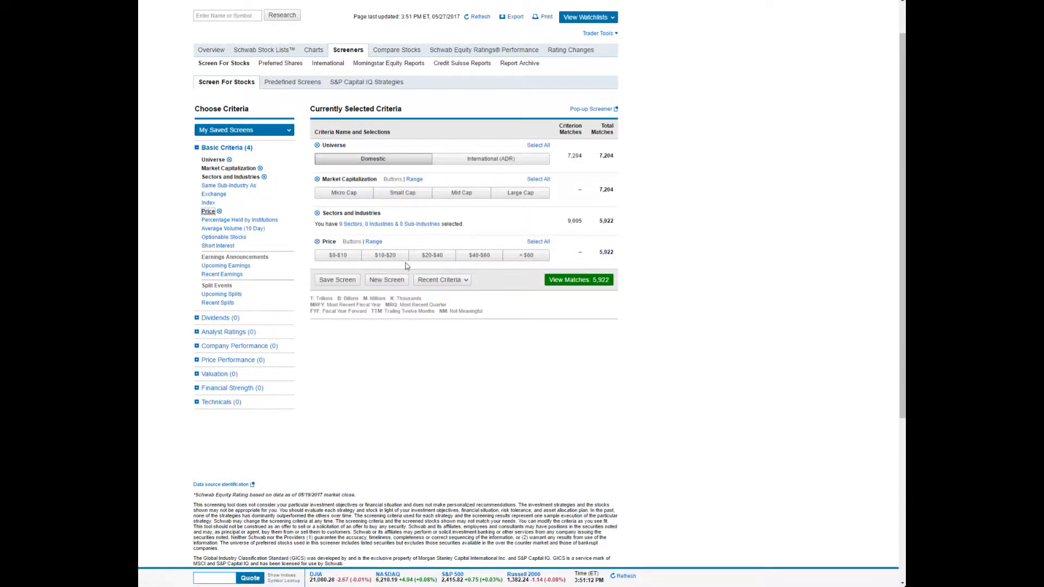
left_click(431, 258)
left_click(479, 258)
left_click(525, 257)
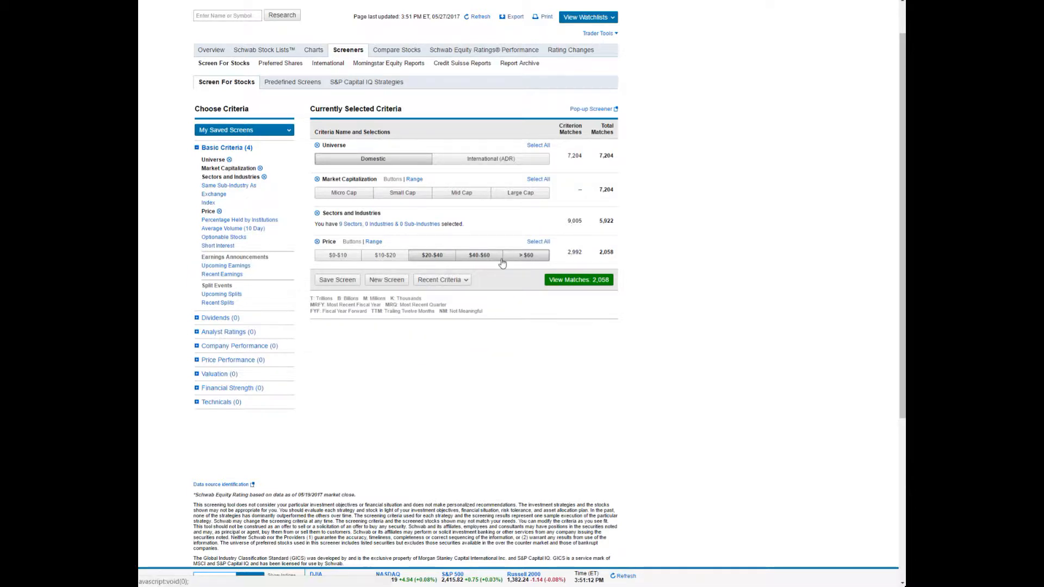
double_click(570, 221)
double_click(606, 221)
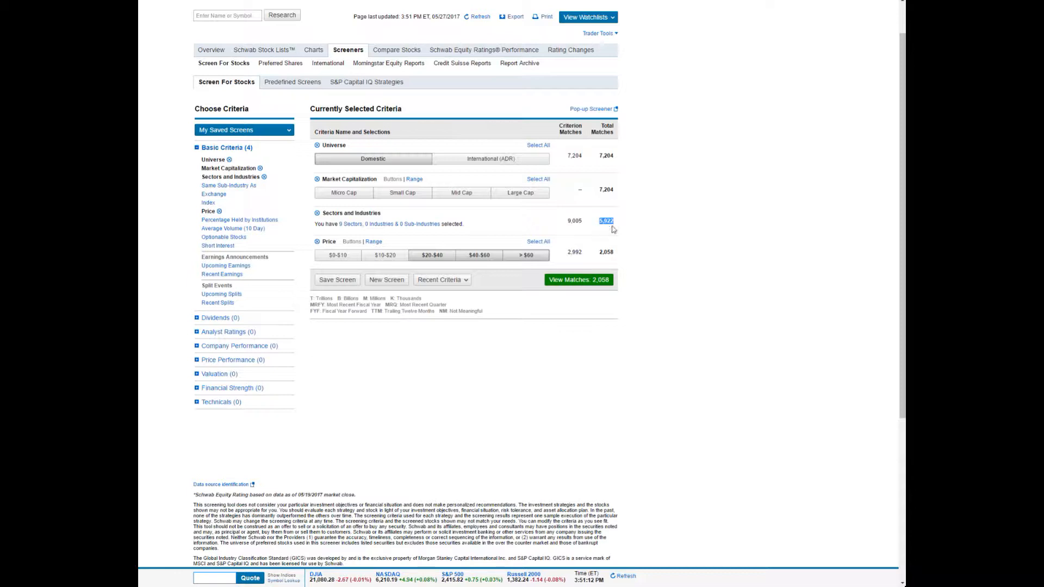
Step: Add the Percentage Held by Institutions criterion and select the 10 - 20%, 20 - 40%, 40 - 60% and > 60% ranges
left_click(584, 257)
left_click(253, 222)
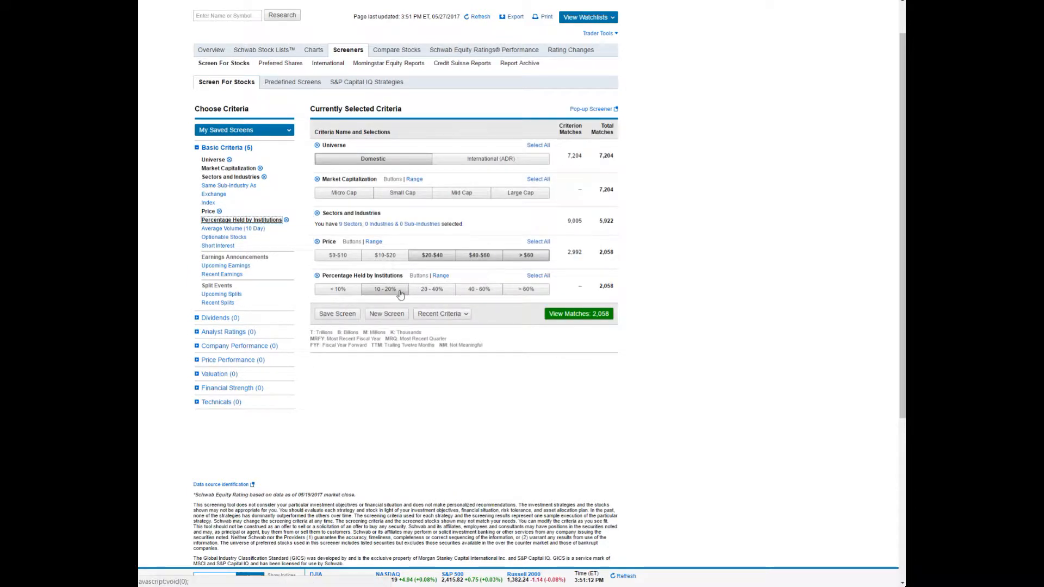
left_click(344, 294)
left_click(385, 290)
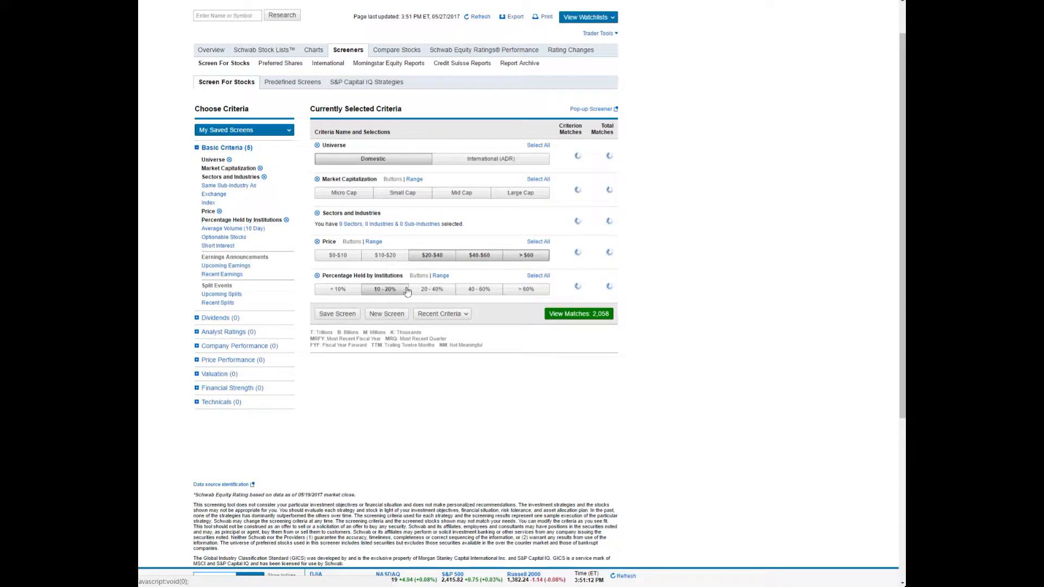
left_click(432, 290)
left_click(479, 289)
left_click(531, 294)
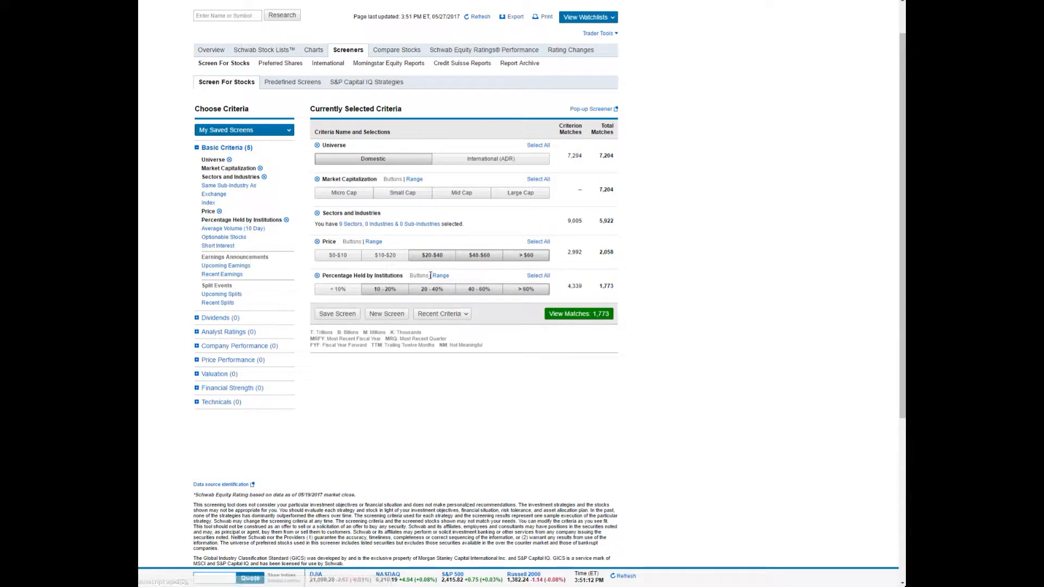
Step: Switch Percentage Held by Institutions to a custom range of greater than or equal to 14%
left_click(441, 276)
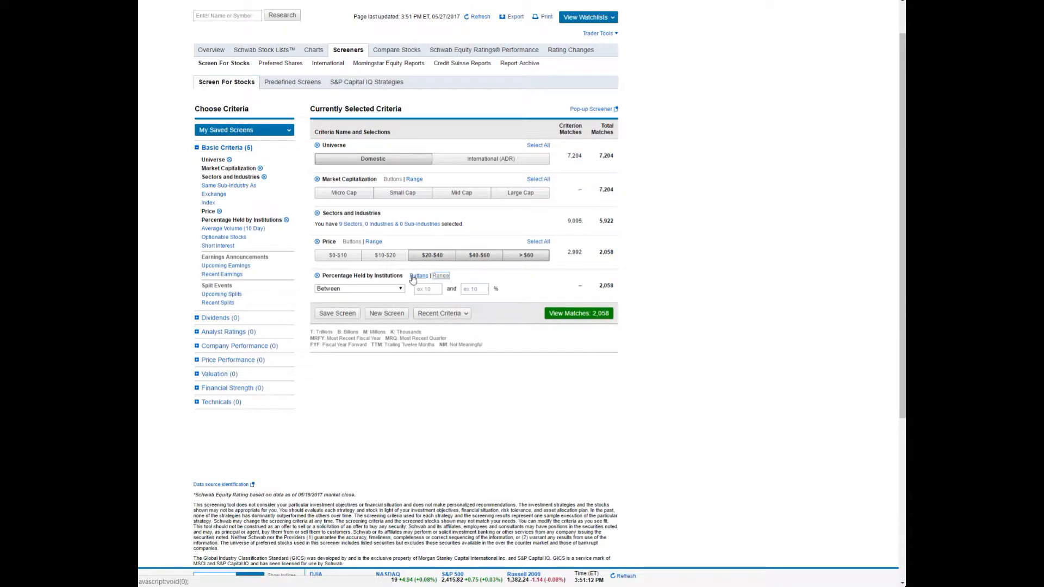
left_click(372, 289)
left_click(357, 312)
left_click(435, 289)
type("14")
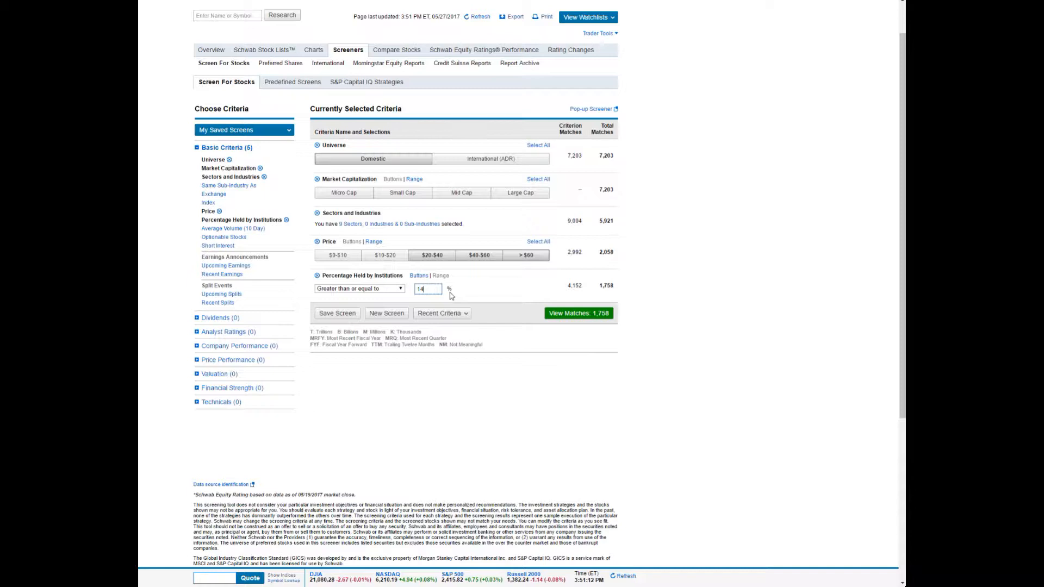
left_click(387, 376)
left_click(427, 289)
Step: Add the Average Volume (10 Day) criterion and select the 50K - 250K, 250K - 1M, 1M - 10M and > 10M ranges
left_click(220, 229)
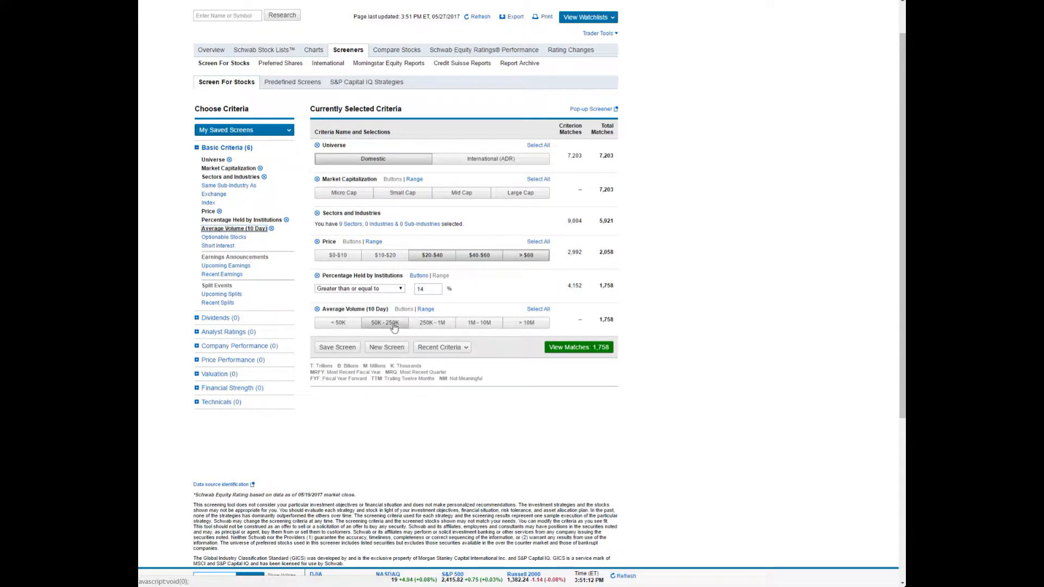
left_click(425, 309)
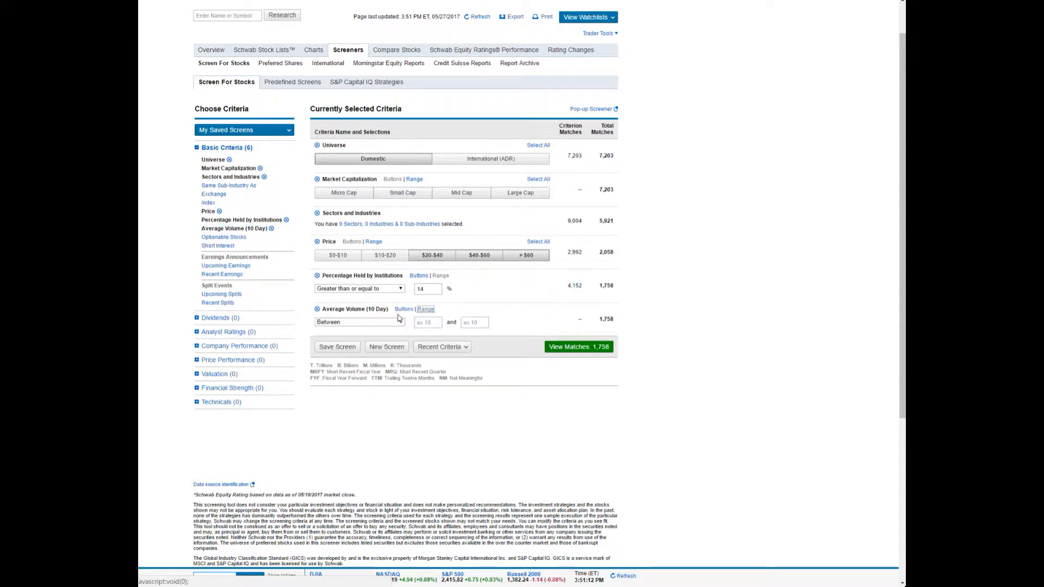
left_click(403, 309)
left_click(385, 323)
left_click(432, 322)
left_click(479, 323)
left_click(549, 327)
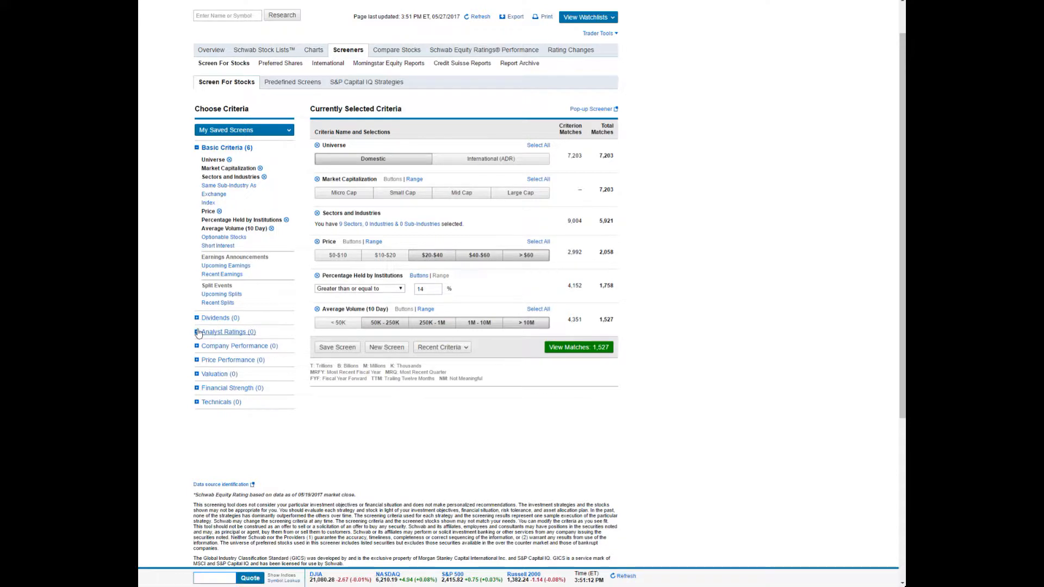
Step: Add the Last 5 Years and Last 3 Years revenue growth history criteria from Company Performance
scroll(196, 330, "down", 1)
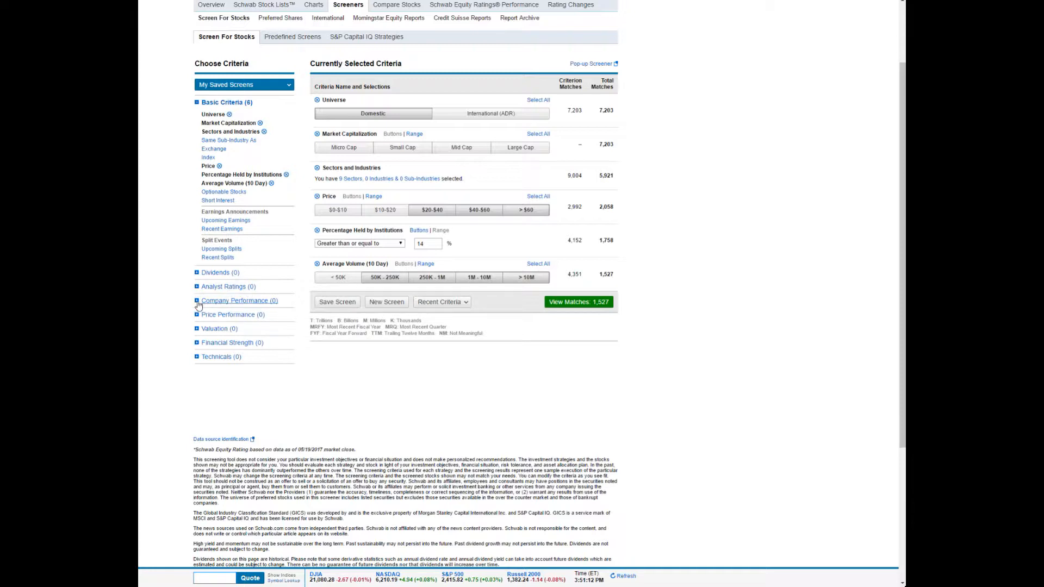
left_click(198, 302)
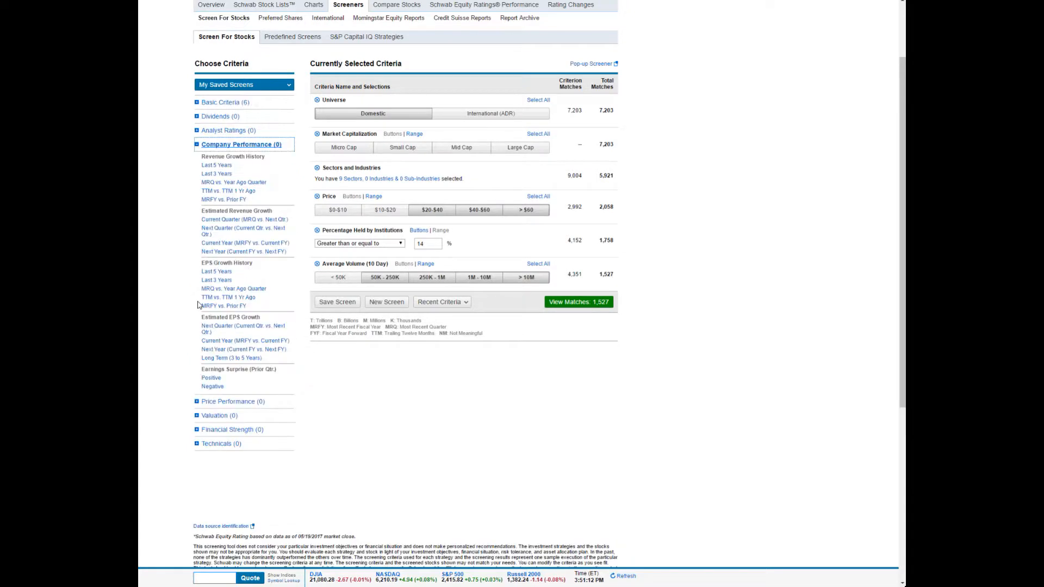
left_click(224, 166)
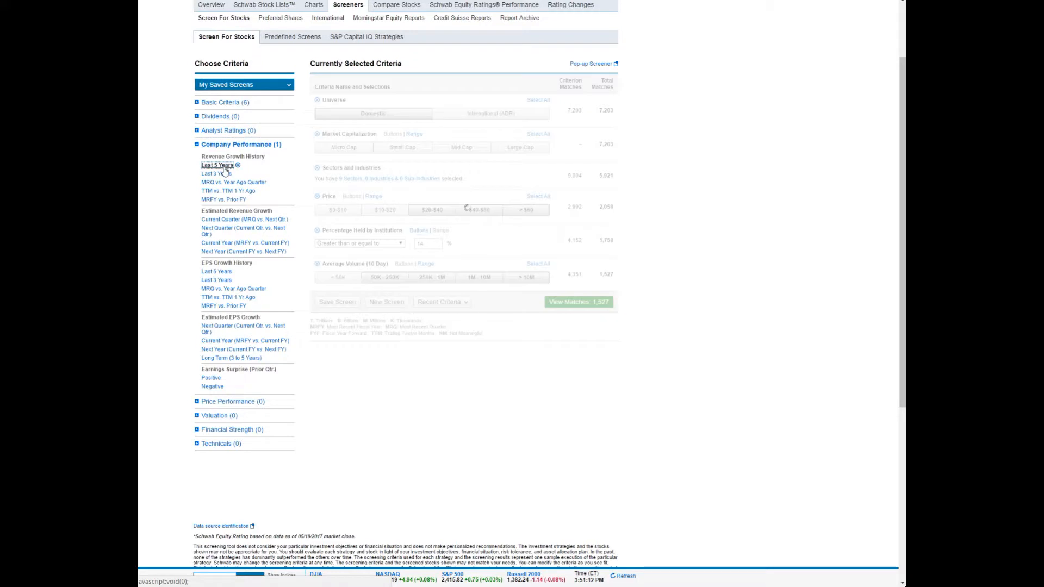
left_click(224, 174)
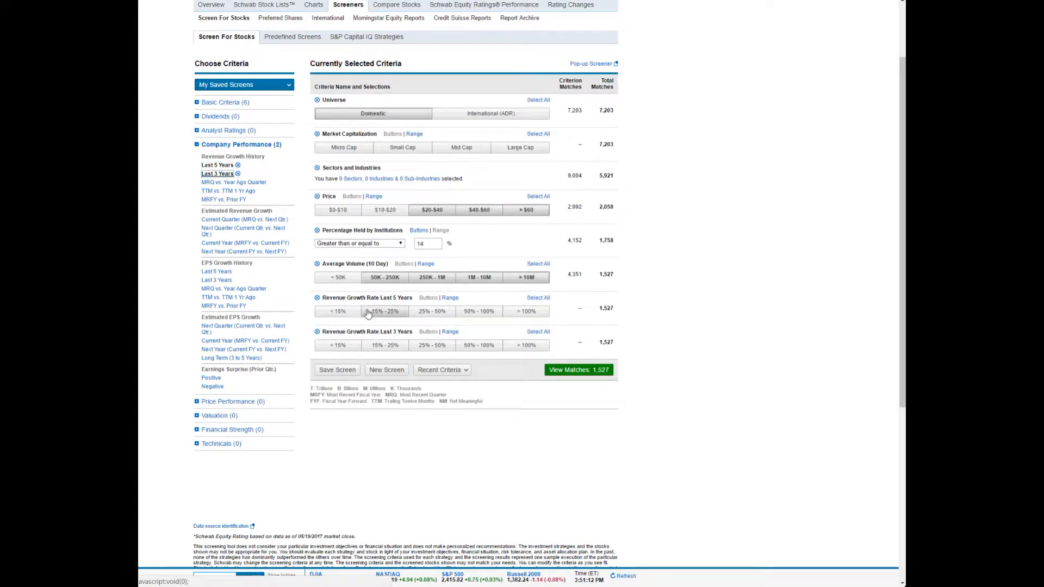
Step: Select 15% - 25%, 25% - 50%, 50% - 100% and > 100% for both the 5-year and 3-year revenue growth rates
left_click(385, 312)
left_click(433, 312)
left_click(479, 312)
left_click(526, 311)
left_click(385, 346)
left_click(433, 346)
left_click(479, 346)
left_click(526, 346)
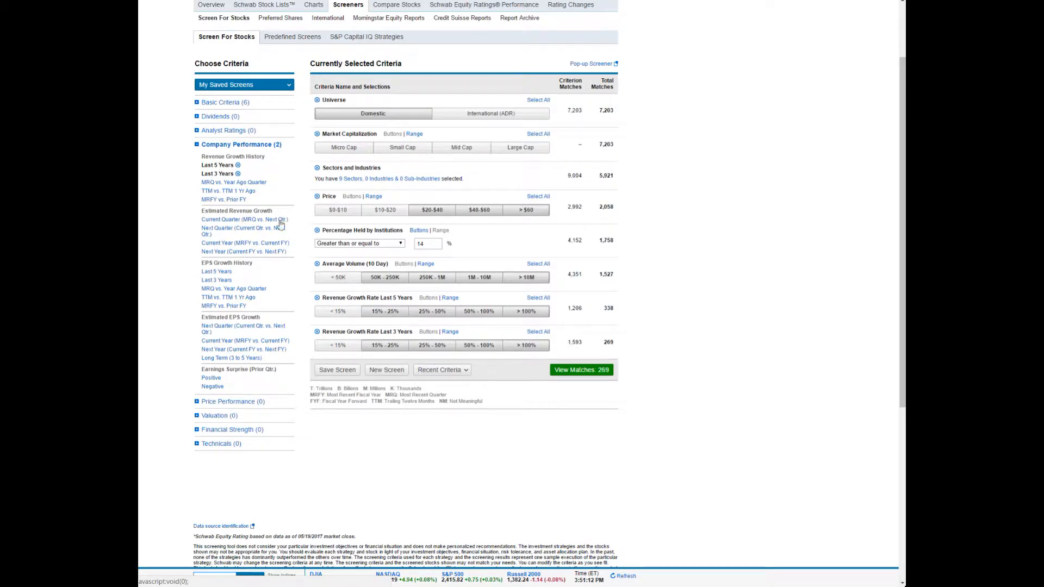
Step: Add the revenue growth MRQ vs. Year Ago Quarter criterion with the 15% - 25%, 25% - 50%, 50% - 100% and > 100% ranges
left_click(235, 183)
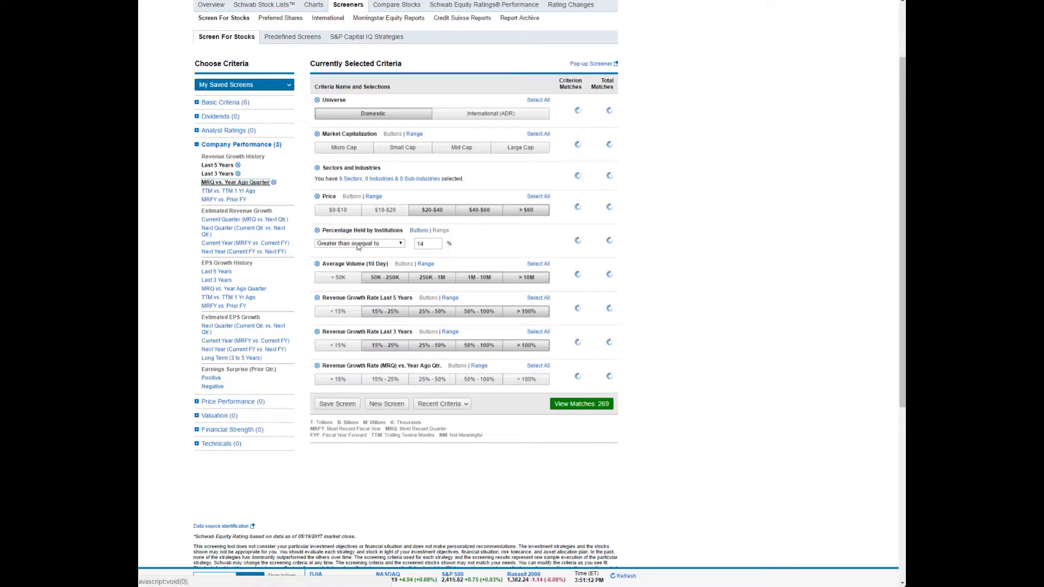
left_click(385, 379)
left_click(432, 379)
left_click(479, 379)
left_click(526, 379)
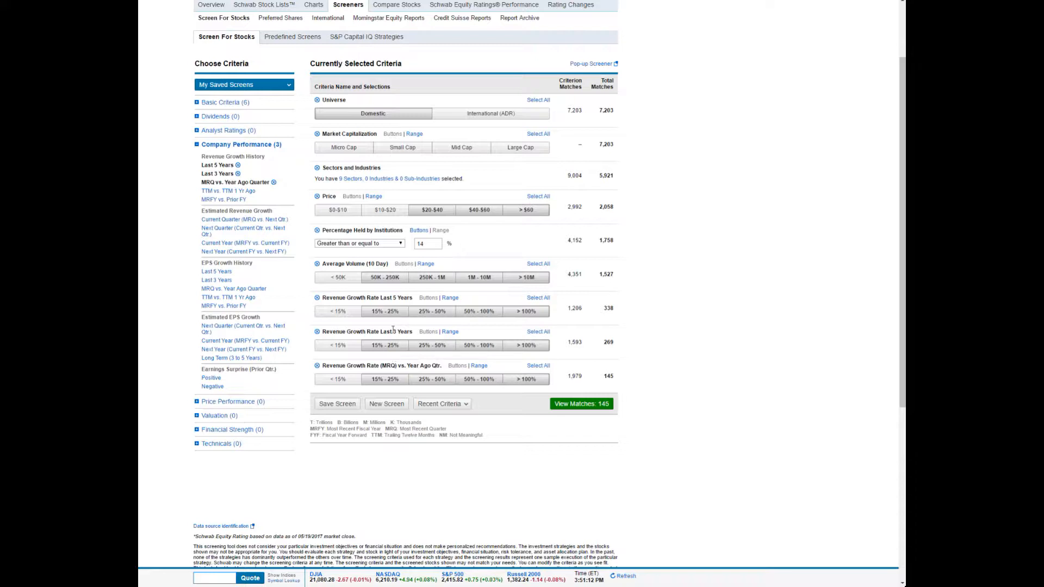
left_click_drag(385, 298, 412, 298)
left_click(411, 298)
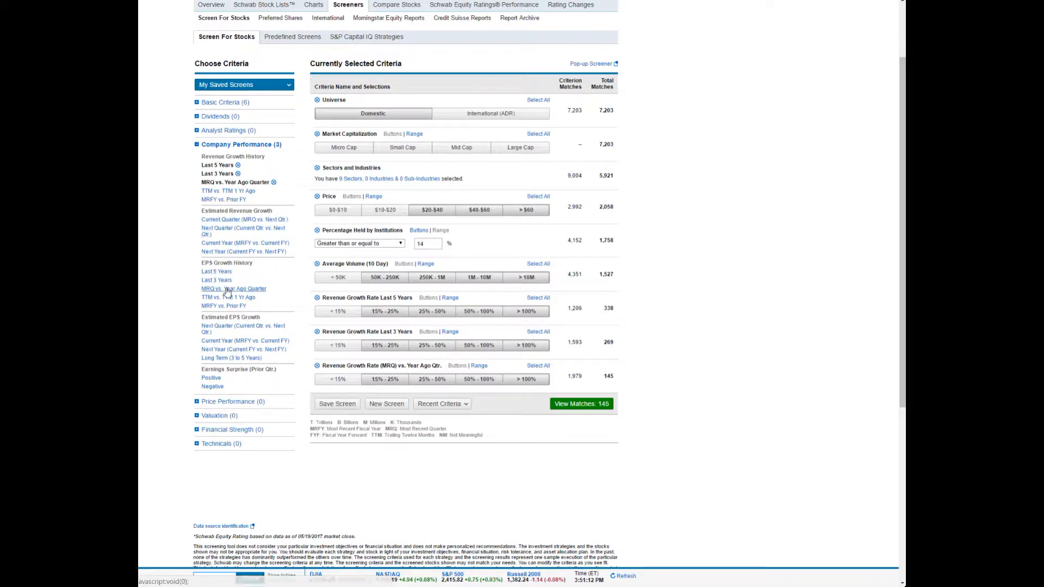
Step: Add the EPS growth history criteria for Last 5 Years, Last 3 Years and MRQ vs. Year Ago Quarter
left_click(217, 272)
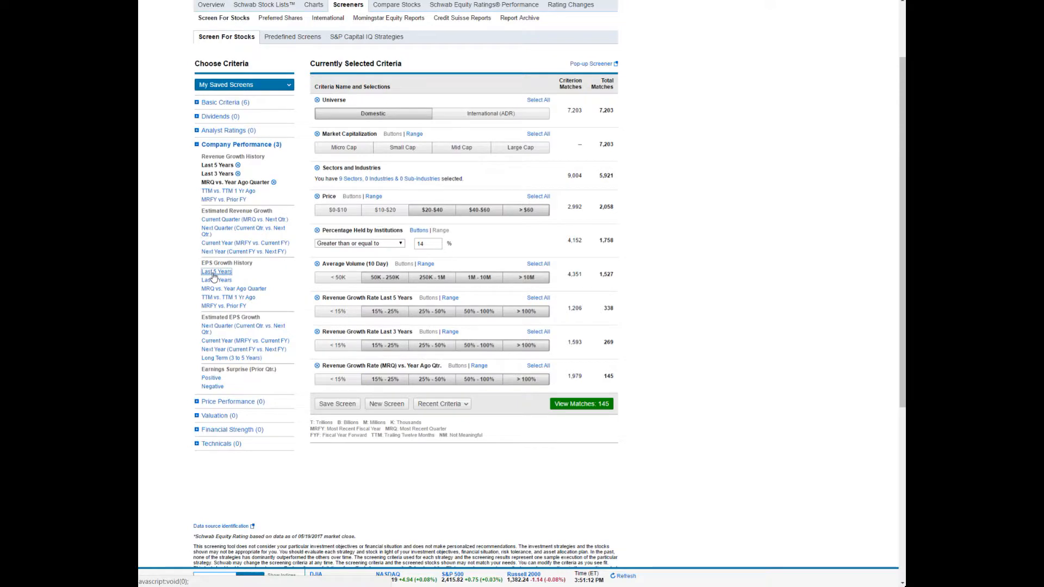
left_click(216, 281)
left_click(219, 289)
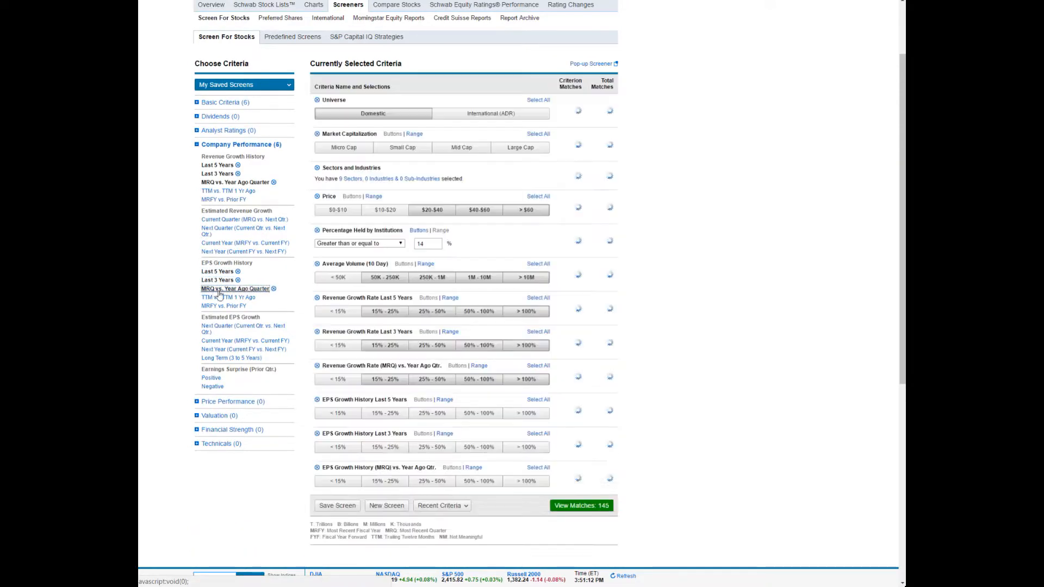
Step: Select 15% - 25%, 25% - 50%, 50% - 100% and > 100% for all three EPS growth history criteria
left_click(385, 413)
left_click(432, 413)
left_click(527, 413)
left_click(479, 414)
left_click(386, 447)
left_click(433, 448)
left_click(479, 447)
left_click(526, 447)
left_click(385, 482)
left_click(428, 482)
left_click(479, 481)
left_click(527, 482)
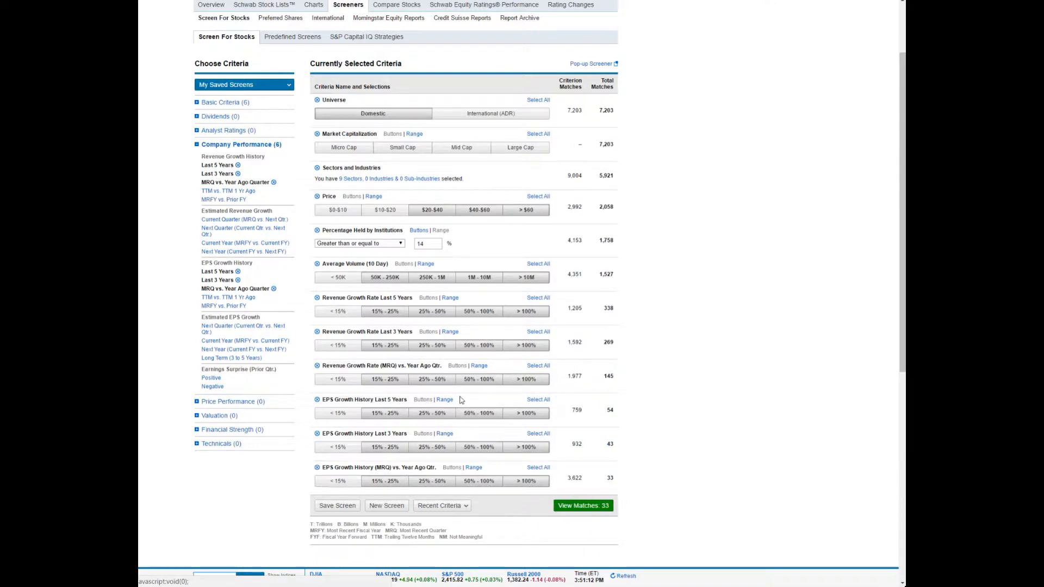
Step: Review the criteria available under Price Performance, including price change, performance comparisons and total return, and collapse the group
scroll(467, 398, "down", 2)
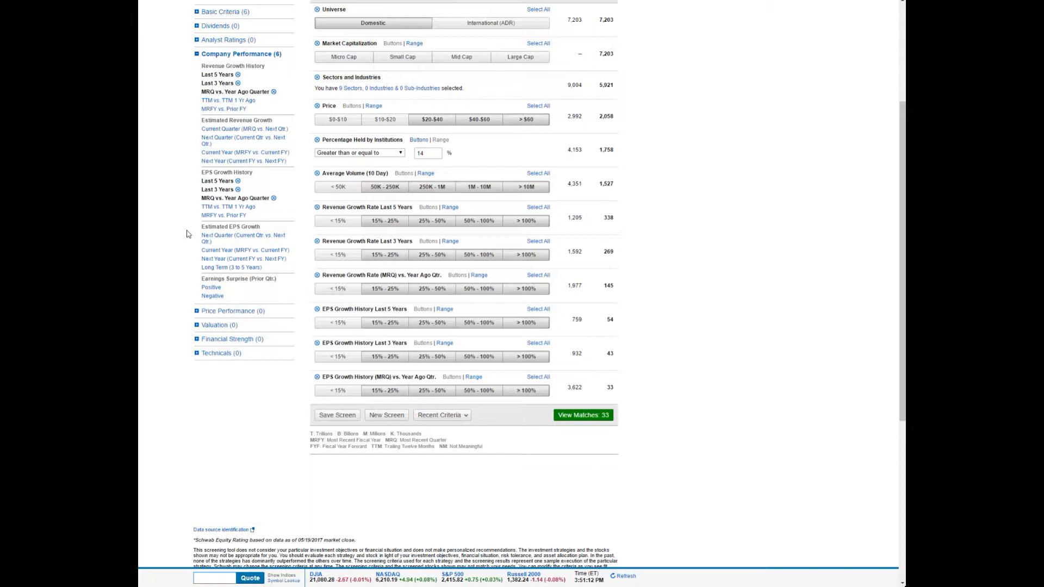
scroll(187, 234, "down", 1)
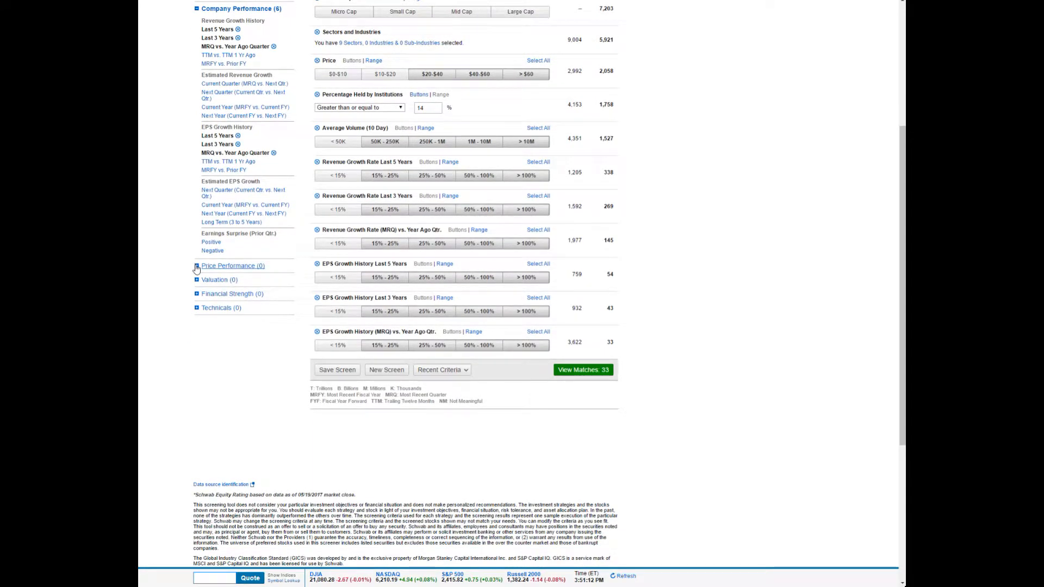
left_click(197, 267)
scroll(169, 213, "up", 1)
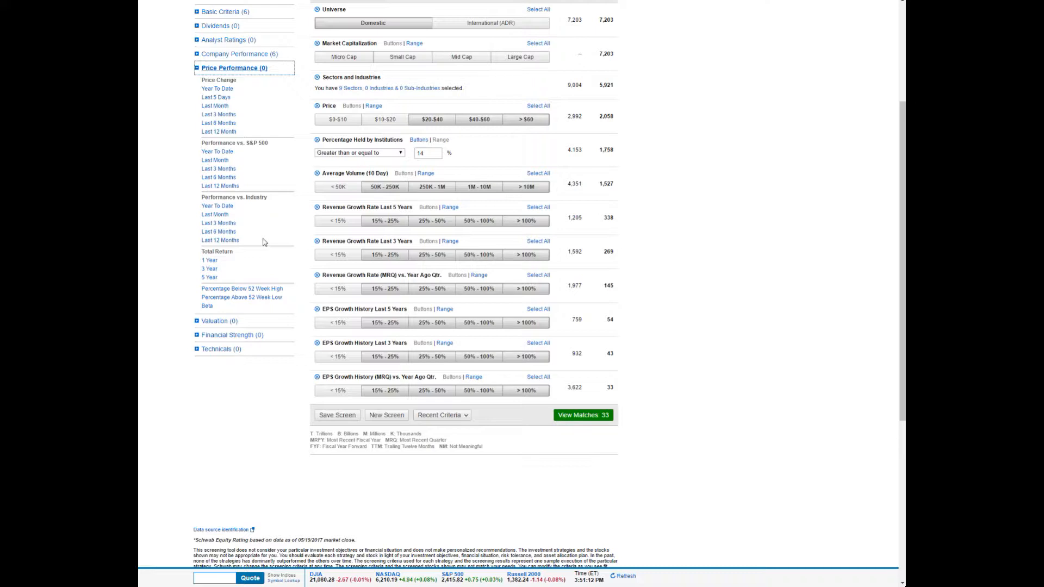
scroll(199, 294, "down", 1)
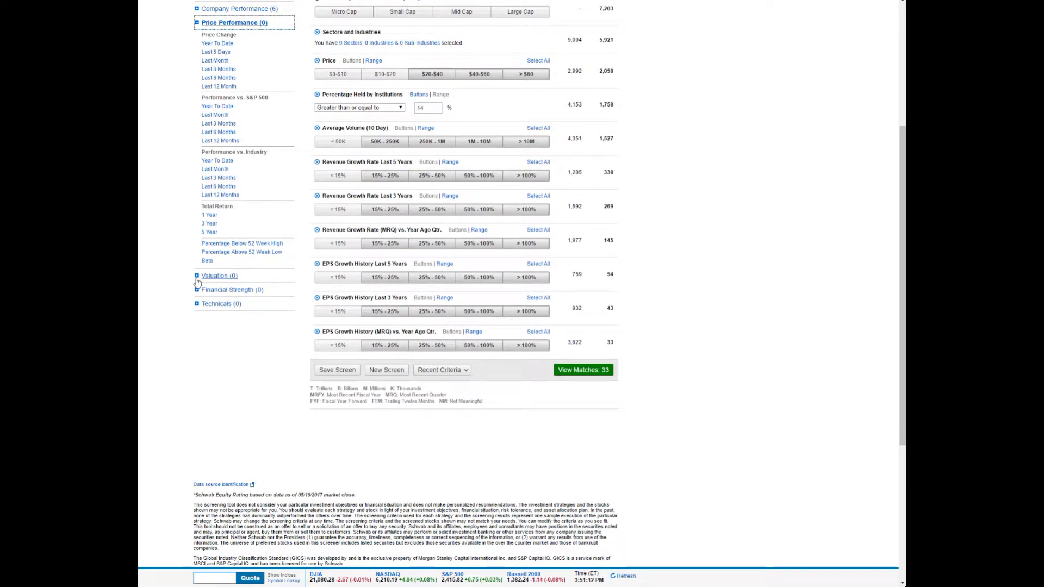
left_click(198, 25)
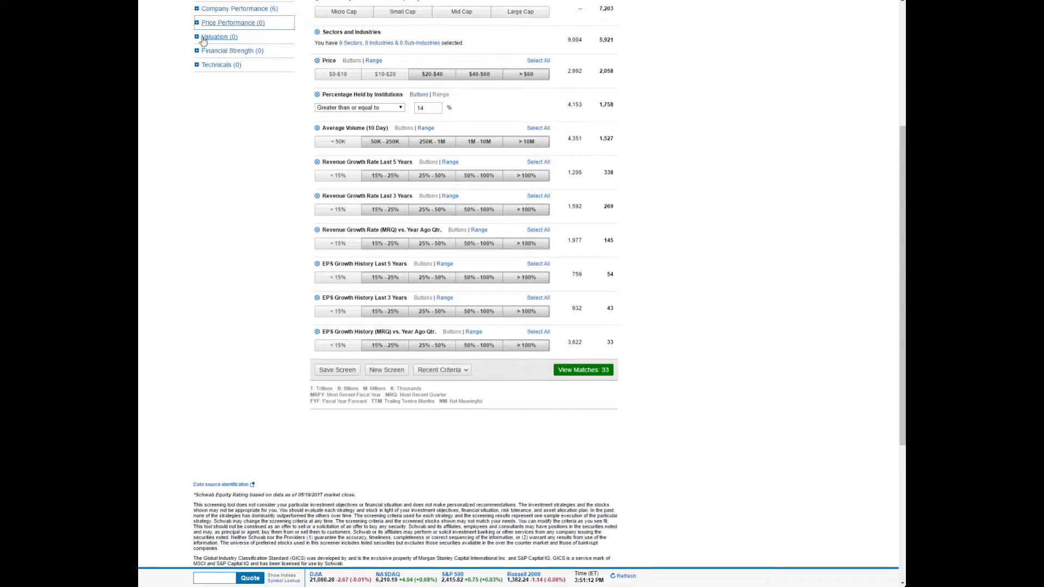
Step: Examine the Valuation criteria, focusing on Price/Earnings (TTM), and collapse the group
left_click(198, 37)
left_click(198, 37)
left_click(198, 37)
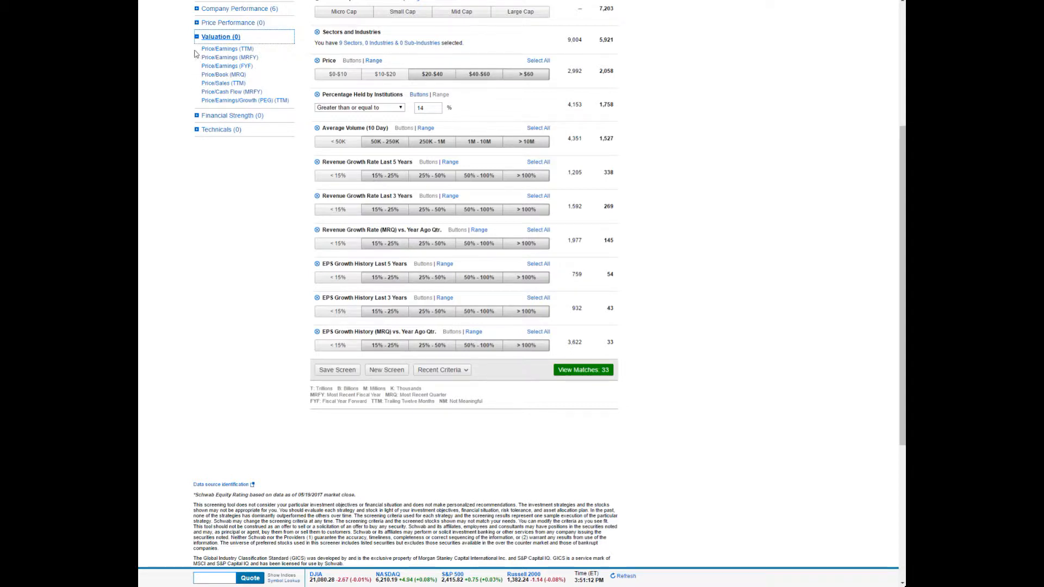
mouse_move(194, 49)
left_mouse_down()
mouse_move(272, 49)
mouse_move(199, 49)
left_mouse_up()
left_click(191, 118)
left_click_drag(199, 49, 259, 51)
left_click(193, 49)
left_click_drag(202, 49, 240, 50)
left_click(269, 51)
left_click_drag(269, 49, 194, 50)
left_click(195, 53)
key("ctrl+a")
left_click(270, 51)
left_click_drag(259, 49, 197, 52)
left_click(198, 54)
left_click(197, 37)
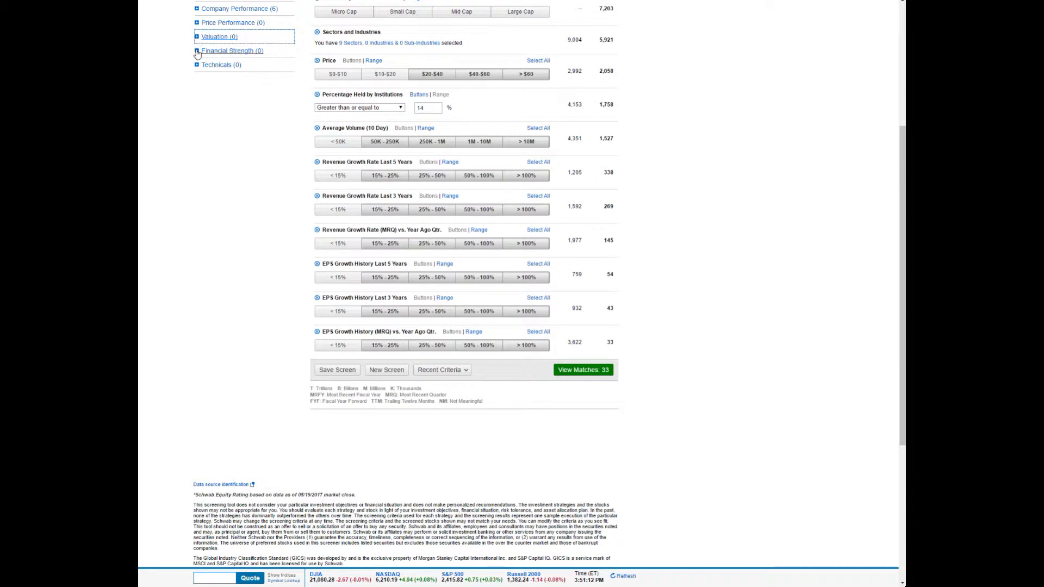
Step: Review the Financial Strength criteria and compare them with the selected EPS Growth History Last 5 Years criterion
left_click(198, 50)
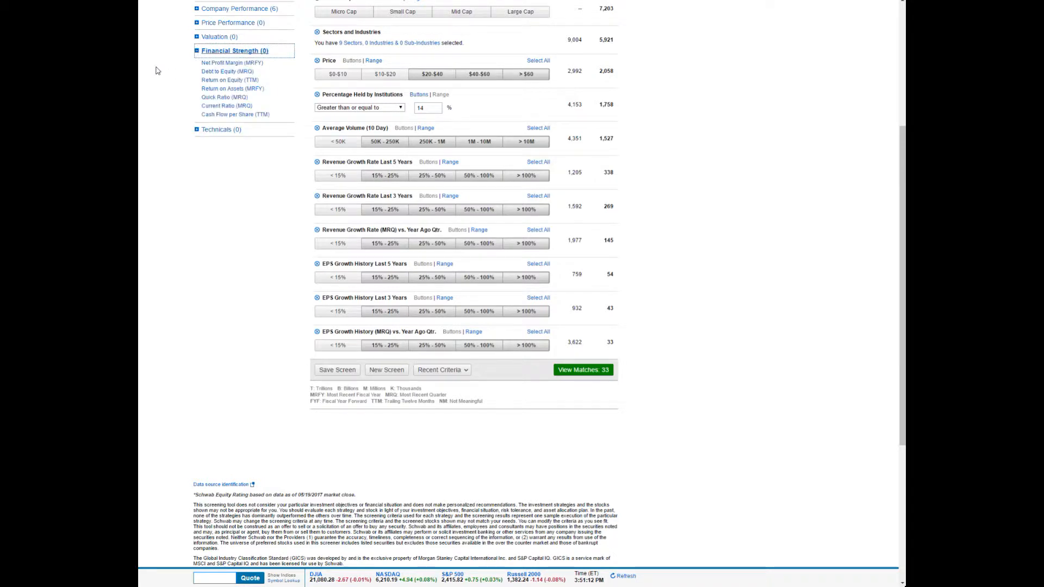
left_click(196, 51)
left_click(197, 51)
scroll(261, 158, "up", 1)
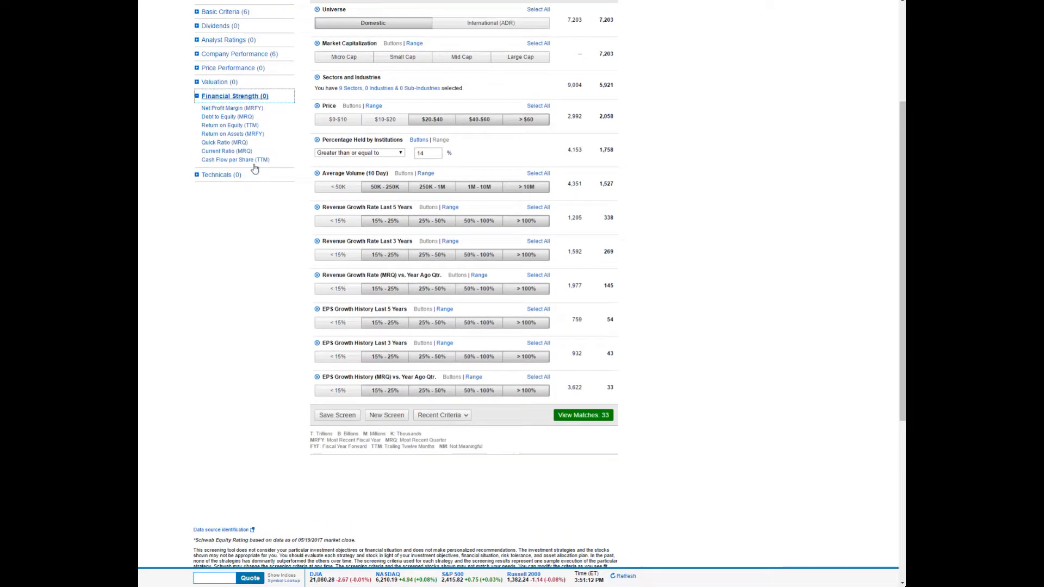
scroll(233, 205, "up", 2)
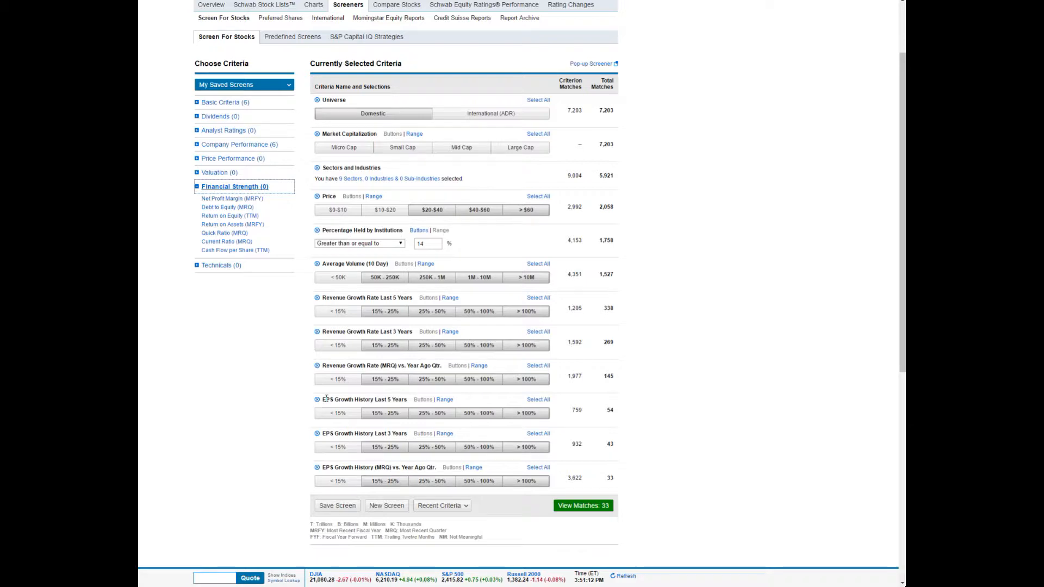
left_click_drag(319, 404, 409, 399)
left_click(409, 401)
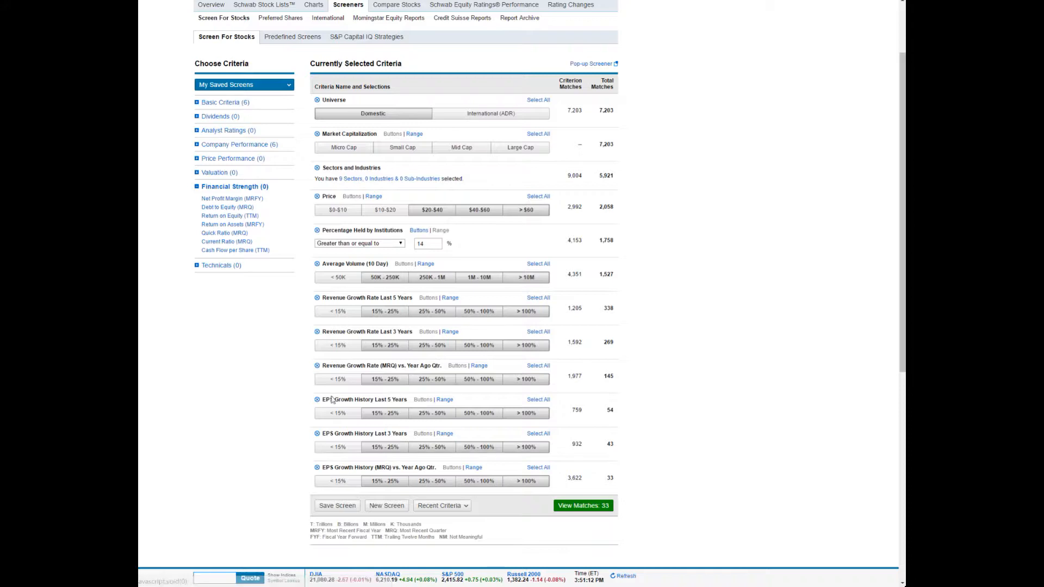
left_click_drag(322, 401, 366, 400)
left_click(367, 400)
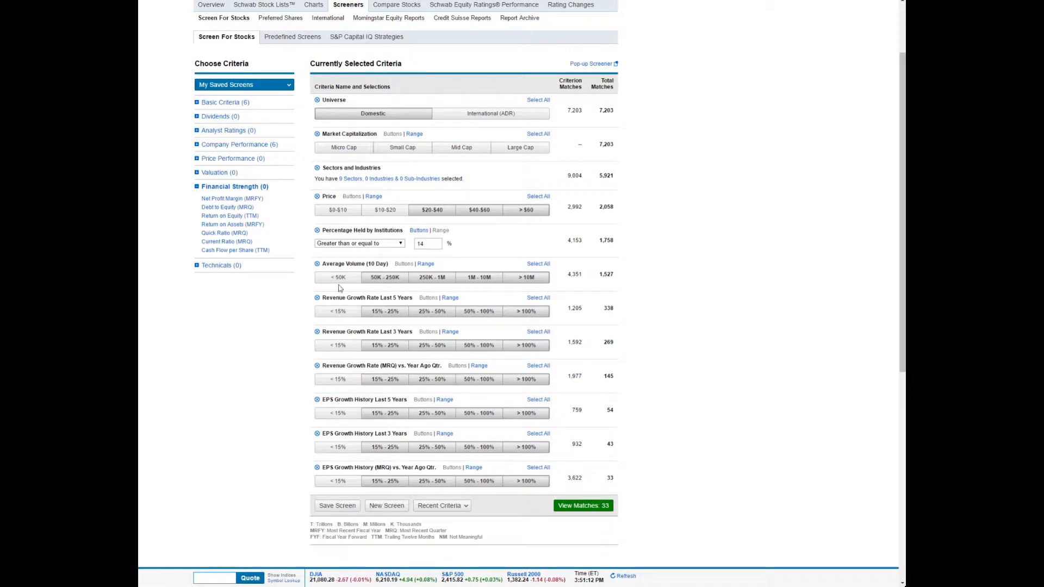
Step: Review the Technicals criteria and recheck the Valuation criteria, leaving the groups collapsed
left_click(200, 266)
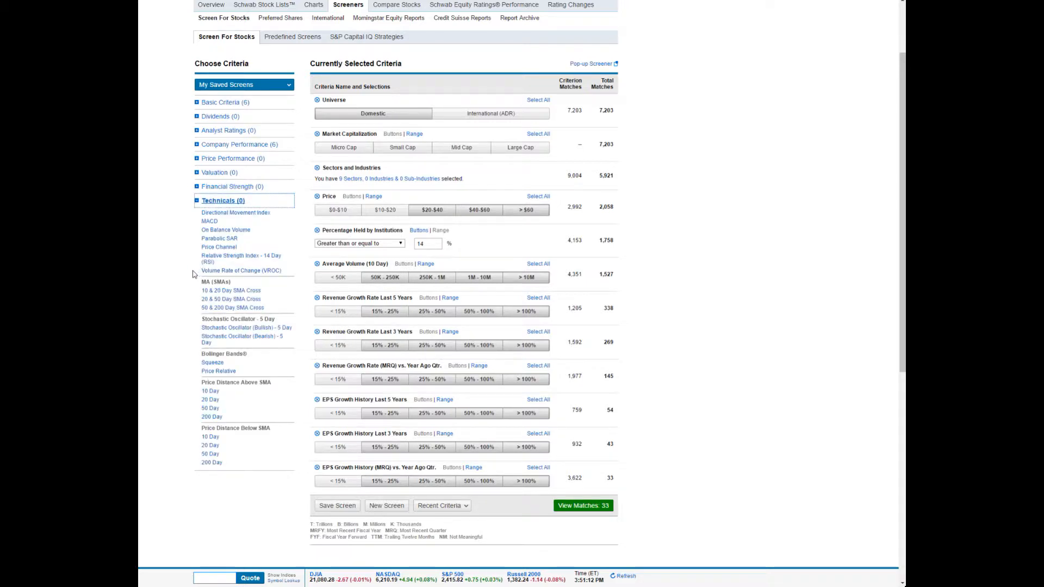
scroll(188, 274, "down", 1)
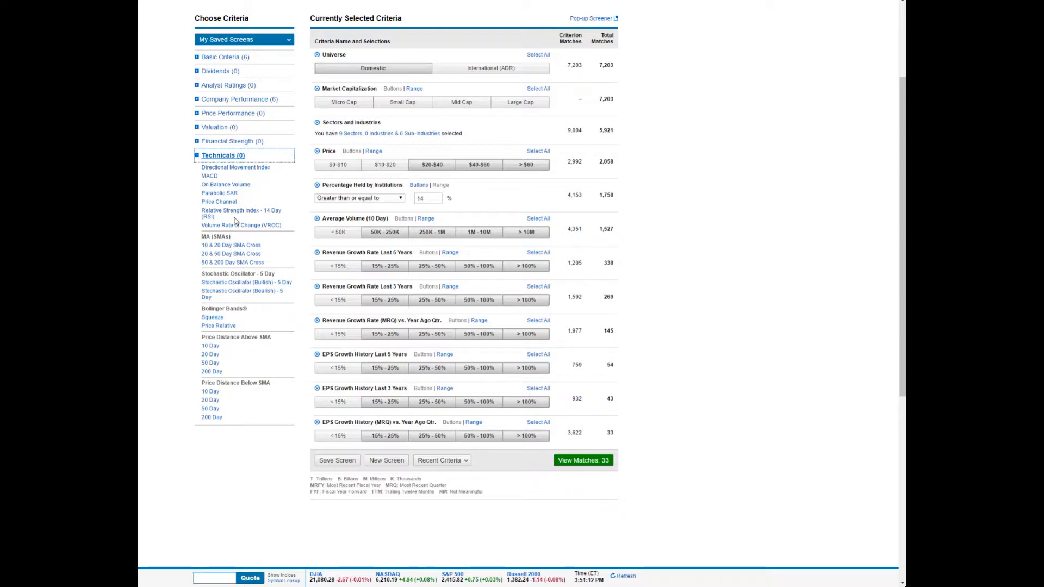
left_click(756, 358)
left_click(198, 128)
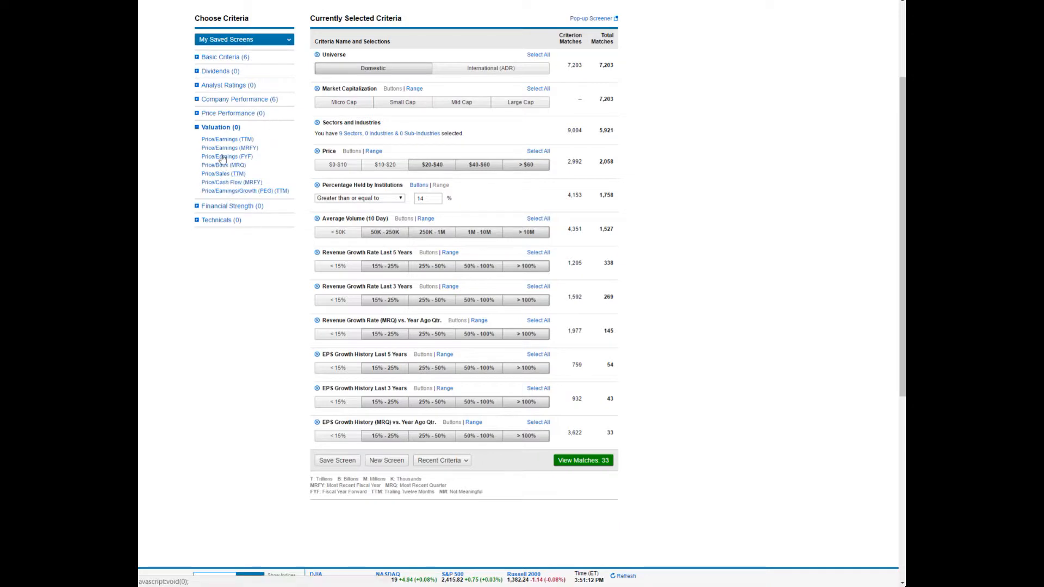
left_click(197, 128)
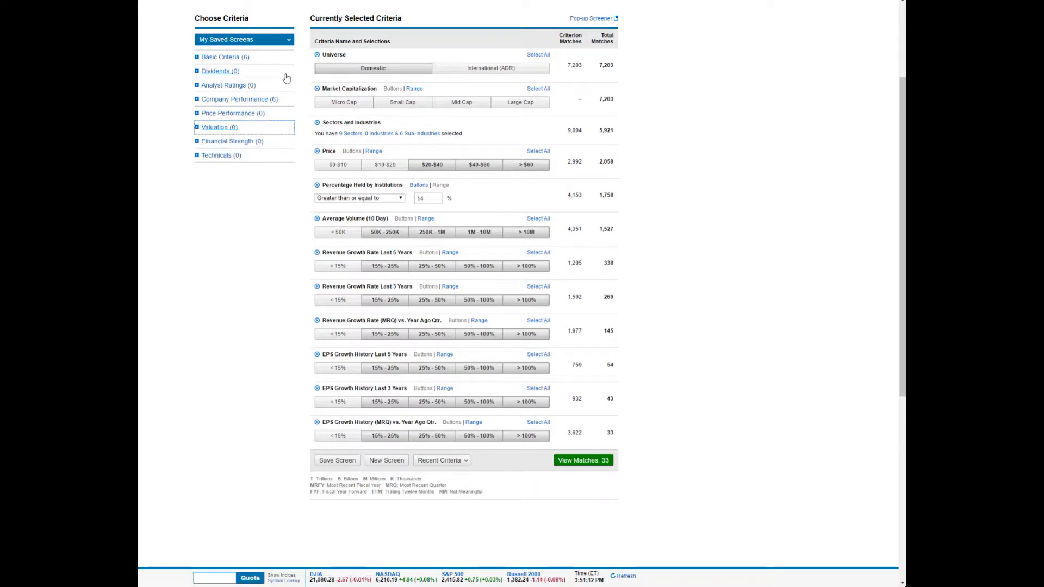
Step: Review the Technicals, Financial Strength and Basic Criteria groups once more, leaving all criteria groups collapsed
left_click(197, 156)
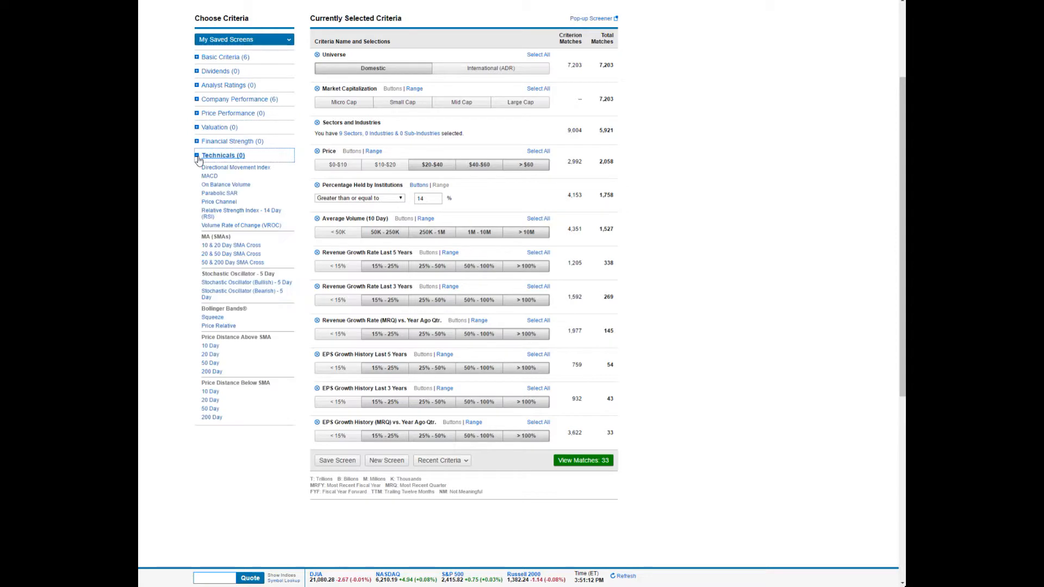
left_click(198, 142)
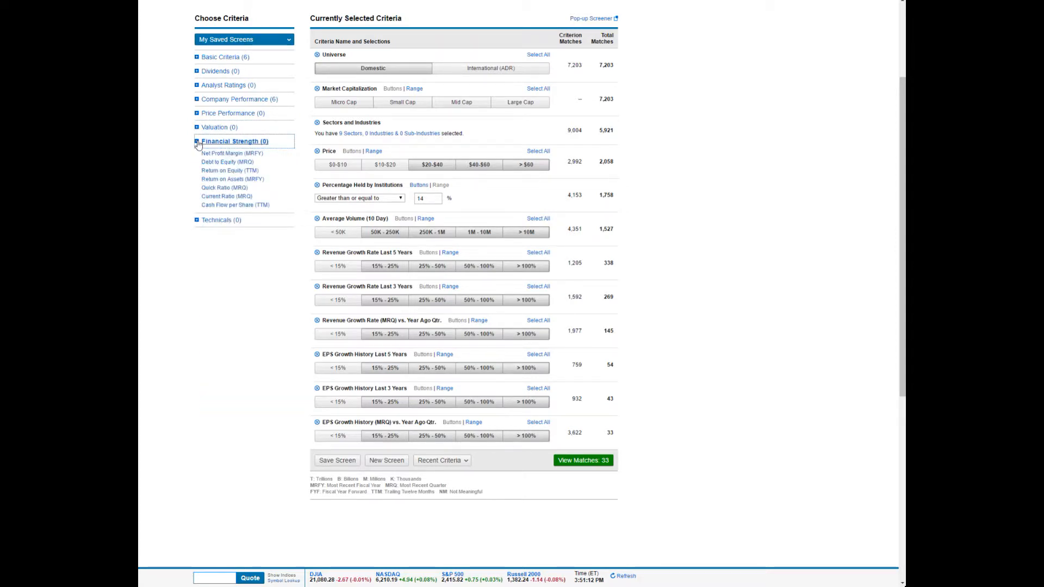
left_click(169, 98)
left_click(197, 57)
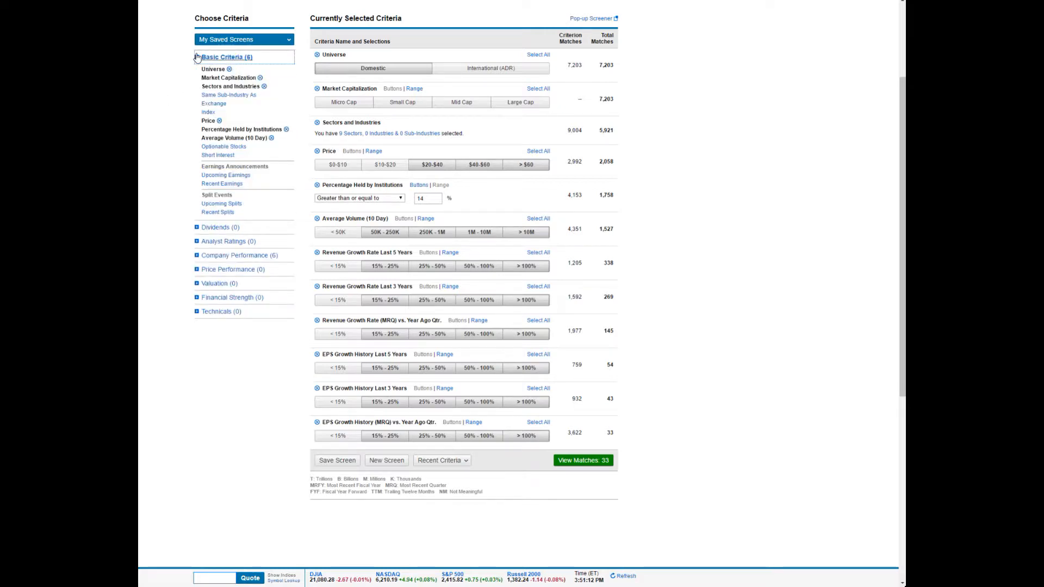
left_click(197, 57)
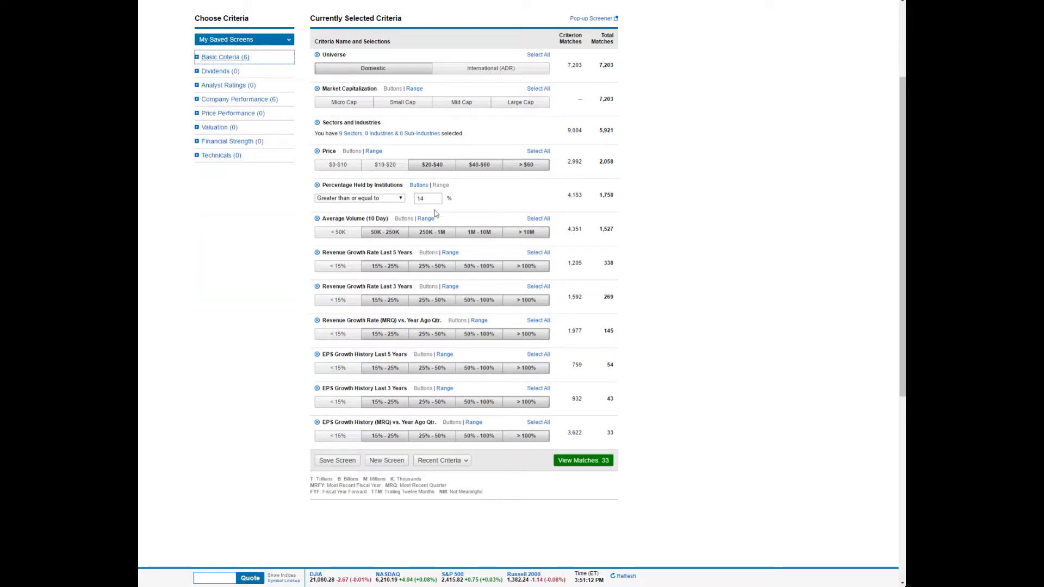
left_click(688, 235)
Step: Display the stocks matching the screen and look at the IPG Photonics Corp entry
left_click(570, 462)
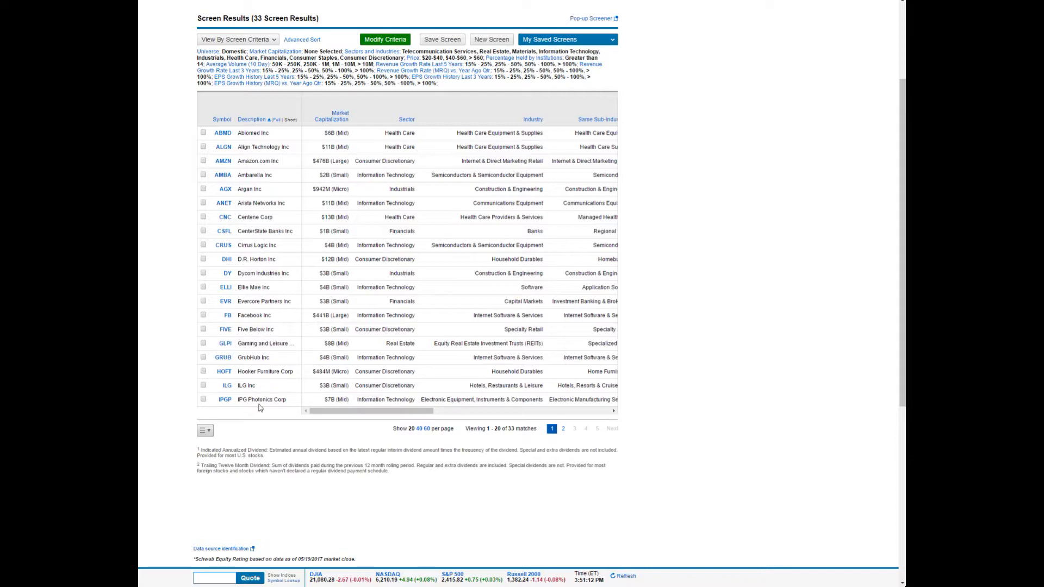
left_click_drag(300, 400, 217, 405)
left_click(217, 403)
left_click_drag(217, 403, 288, 399)
left_click(293, 402)
left_click_drag(221, 400, 179, 419)
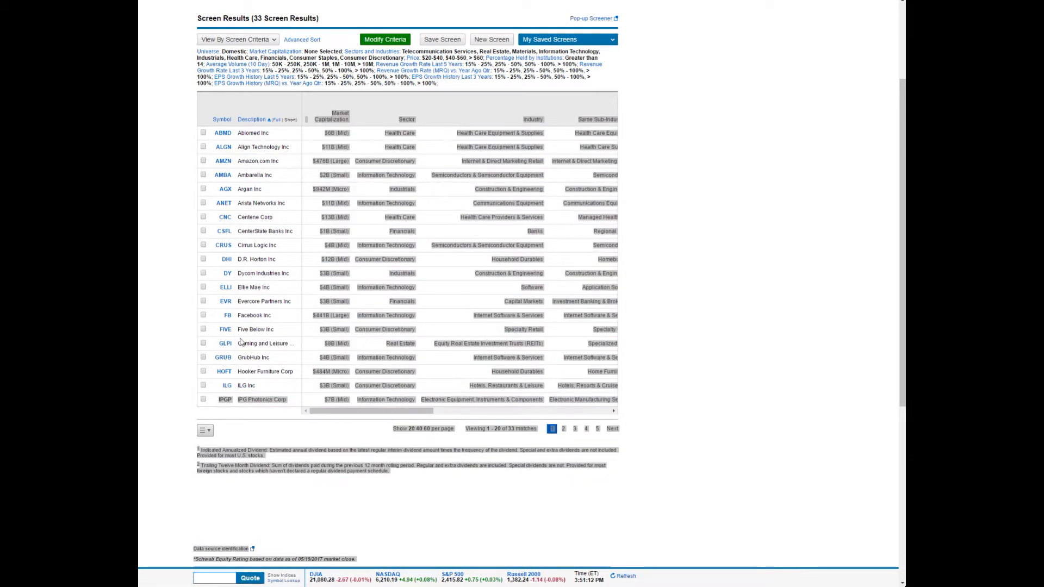
Step: Check the Facebook Inc and D.R. Horton Inc entries in the results, viewing and dismissing D.R. Horton's stock snapshot
left_click(278, 319)
left_click_drag(272, 317, 220, 320)
left_click(214, 321)
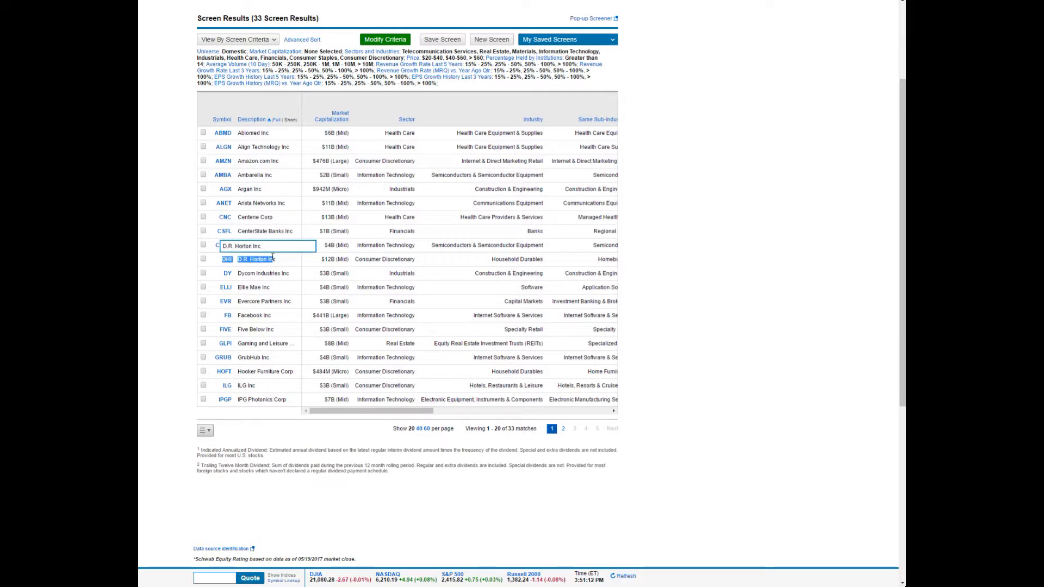
left_click_drag(278, 263, 237, 262)
left_click(228, 261)
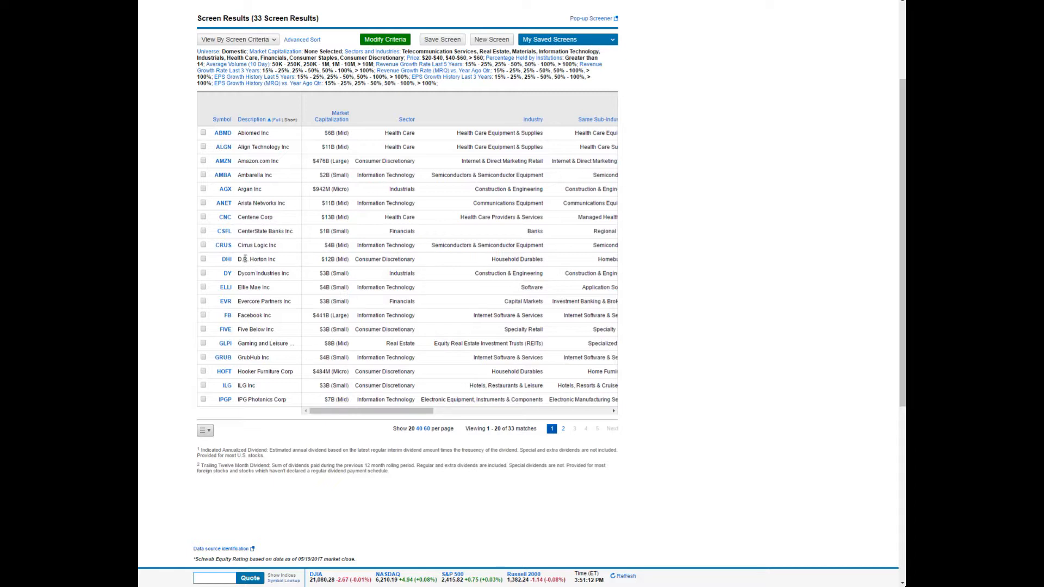
left_click(227, 260)
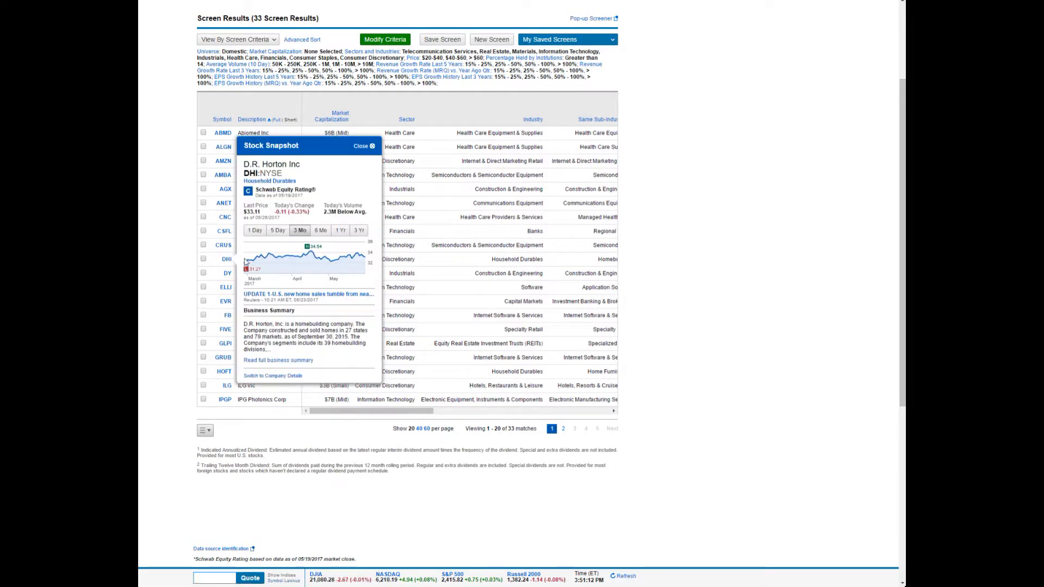
left_click(364, 146)
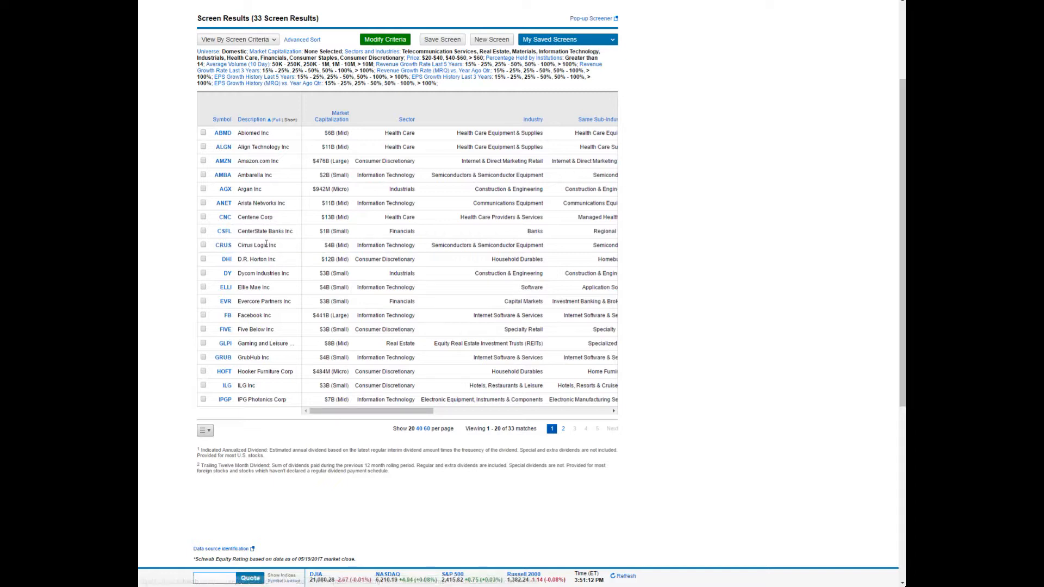
Step: Look at the Arista Networks, Amazon.com and Align Technology entries in the results, including Align Technology's stock snapshot
left_click_drag(287, 202, 238, 209)
left_click(237, 206)
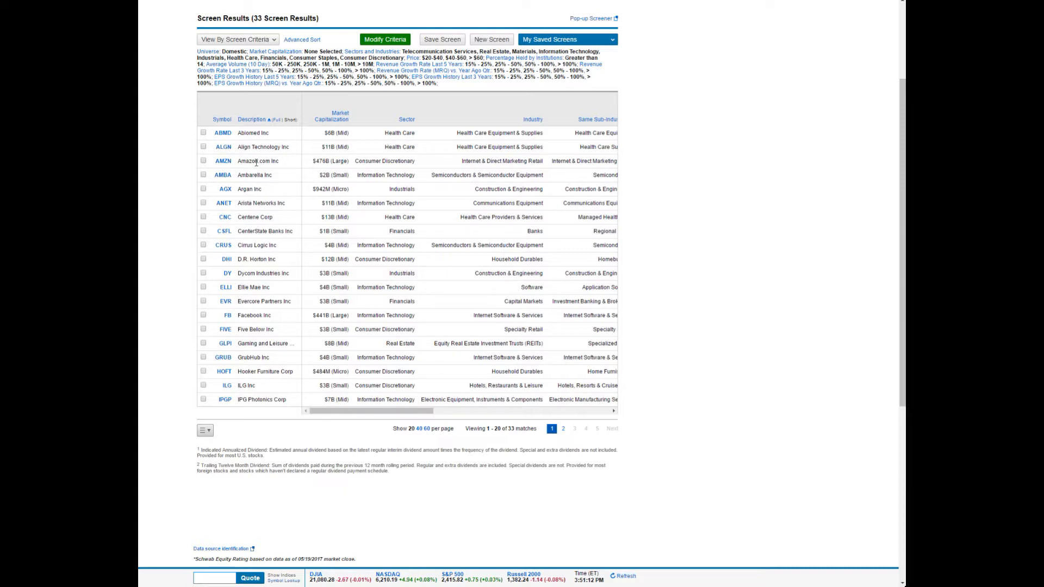
left_click_drag(278, 162, 243, 164)
triple_click(274, 147)
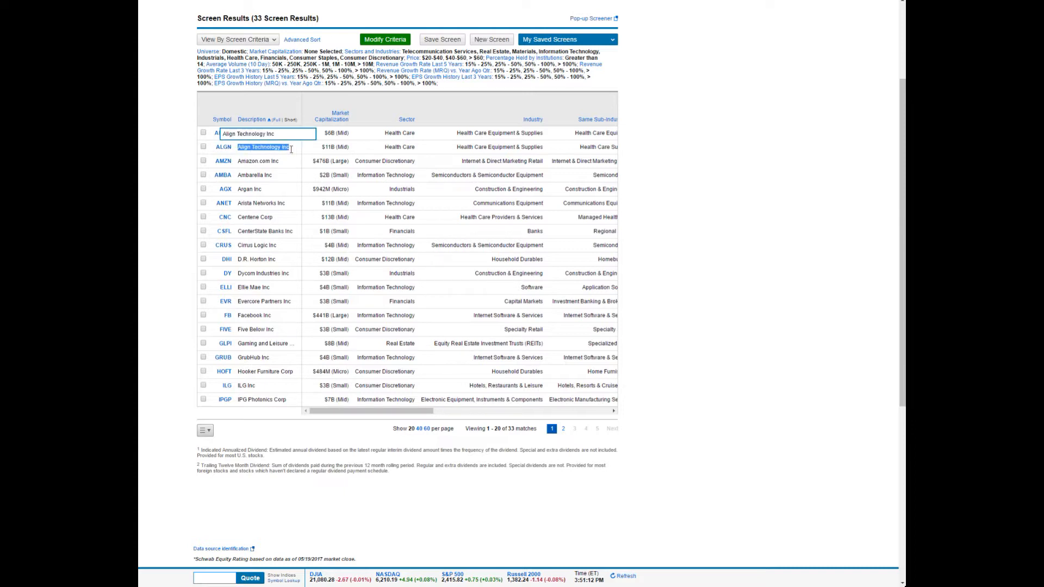
left_click(292, 152)
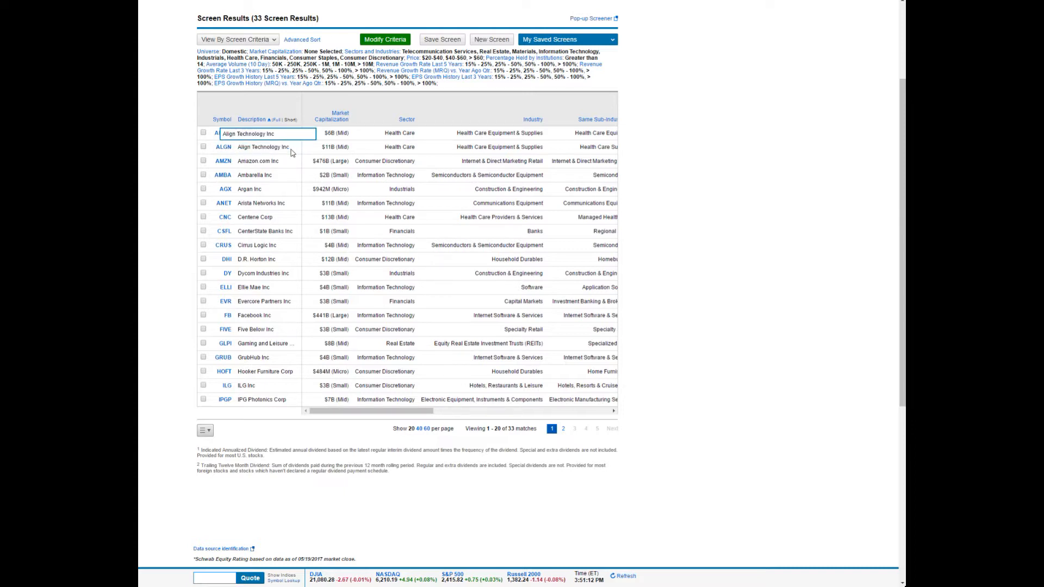
left_click(231, 148)
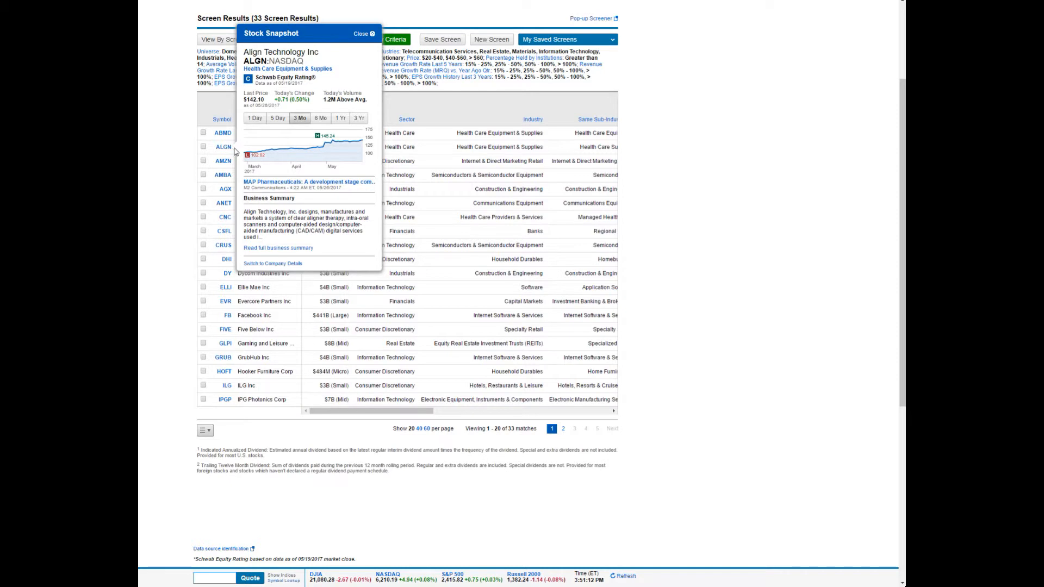
left_click(237, 151)
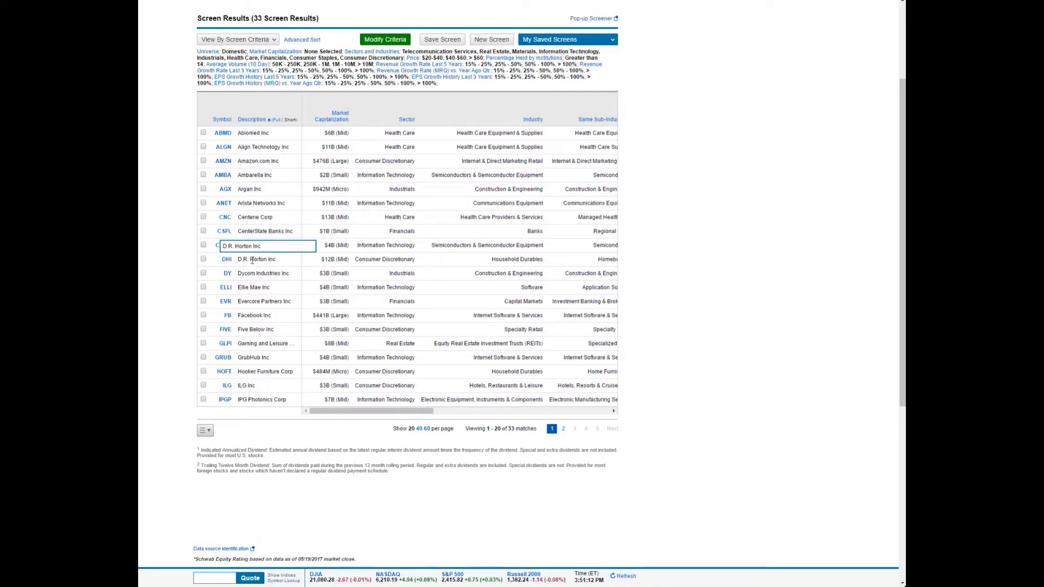
Step: Open the full research page for D.R. Horton Inc and go through its summary to the Price Performance Comparison
left_click(228, 263)
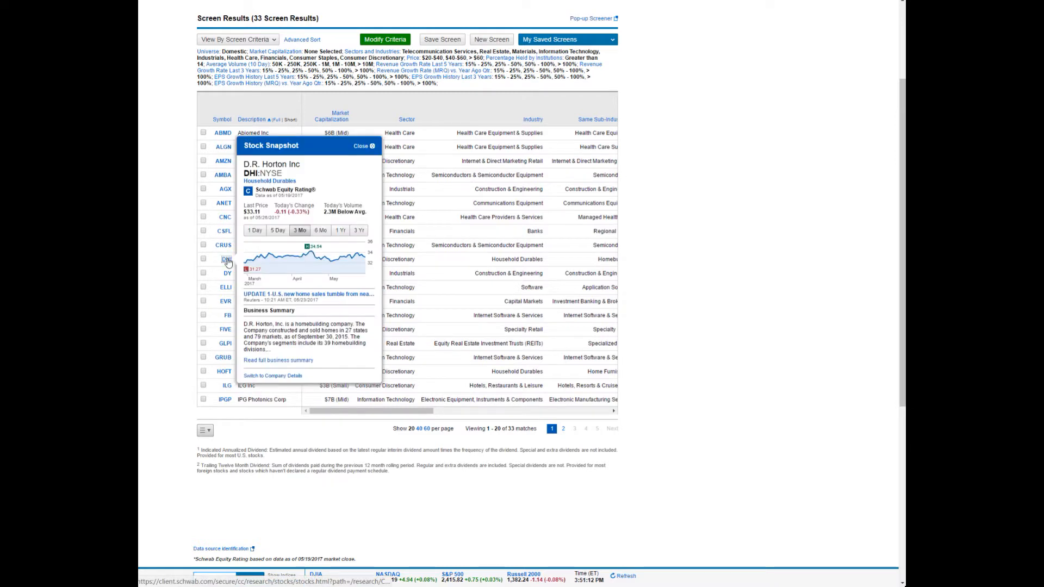
left_click(228, 262)
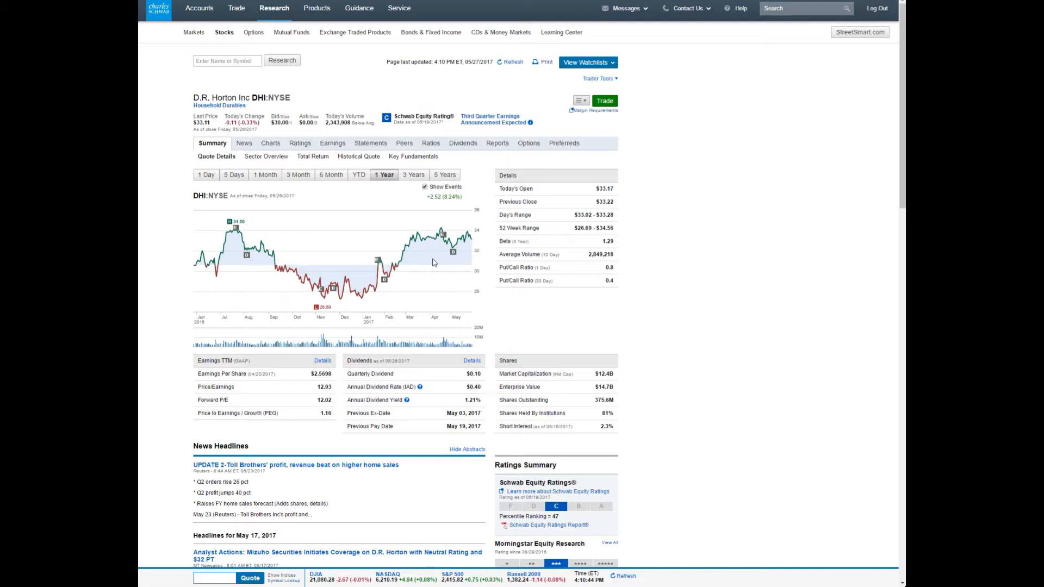
scroll(434, 263, "down", 1)
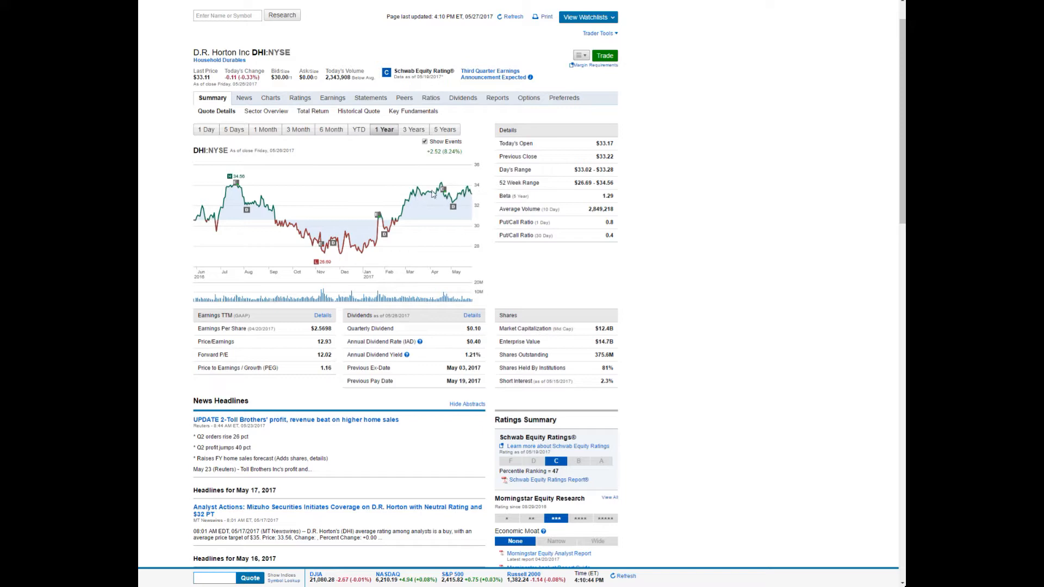
scroll(409, 189, "down", 7)
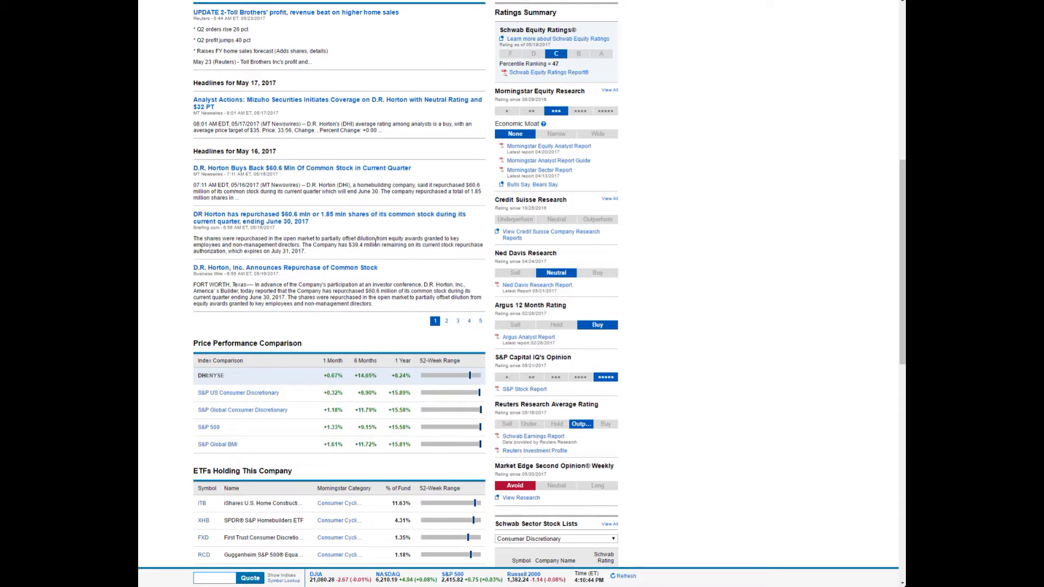
scroll(375, 245, "down", 1)
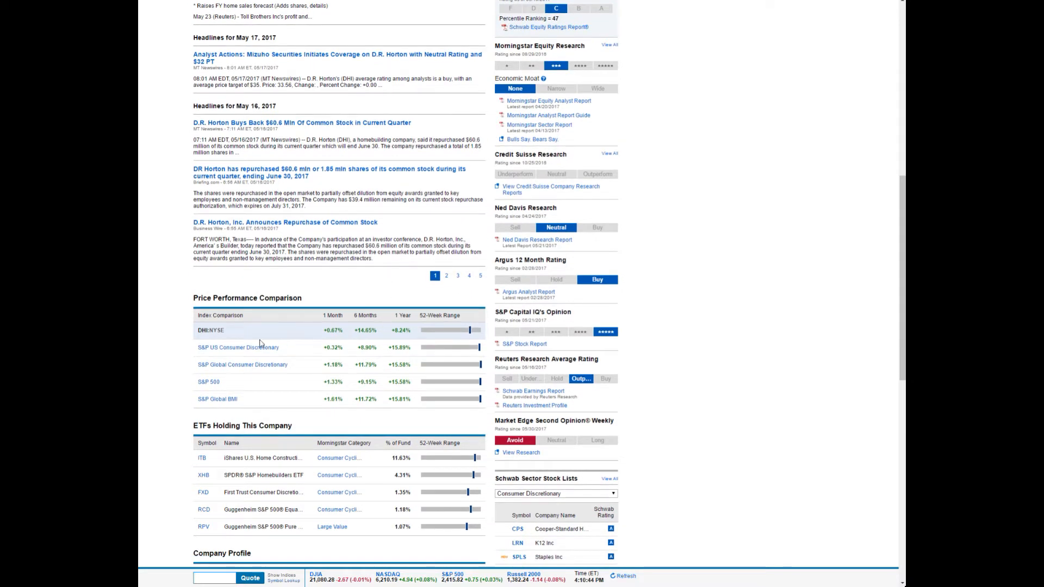
Step: Compare DHI's 6-month and 1-year price performance with the S&P US Consumer Discretionary index
left_click_drag(197, 331, 231, 331)
left_click(234, 335)
left_click_drag(355, 330, 378, 330)
left_click(380, 333)
left_click(378, 334)
left_click_drag(393, 330, 409, 331)
left_click(414, 334)
left_click_drag(412, 347, 392, 349)
left_click(402, 348)
Step: Open D.R. Horton's Household Durables industry page and go into its Homebuilding sub-industry
scroll(403, 349, "up", 2)
scroll(403, 352, "up", 9)
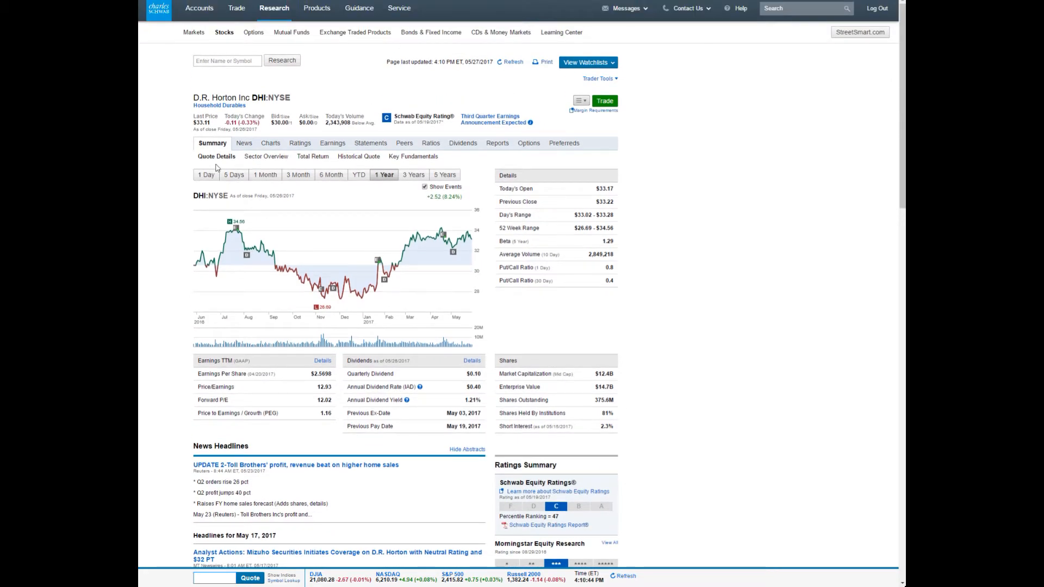
left_click(219, 107)
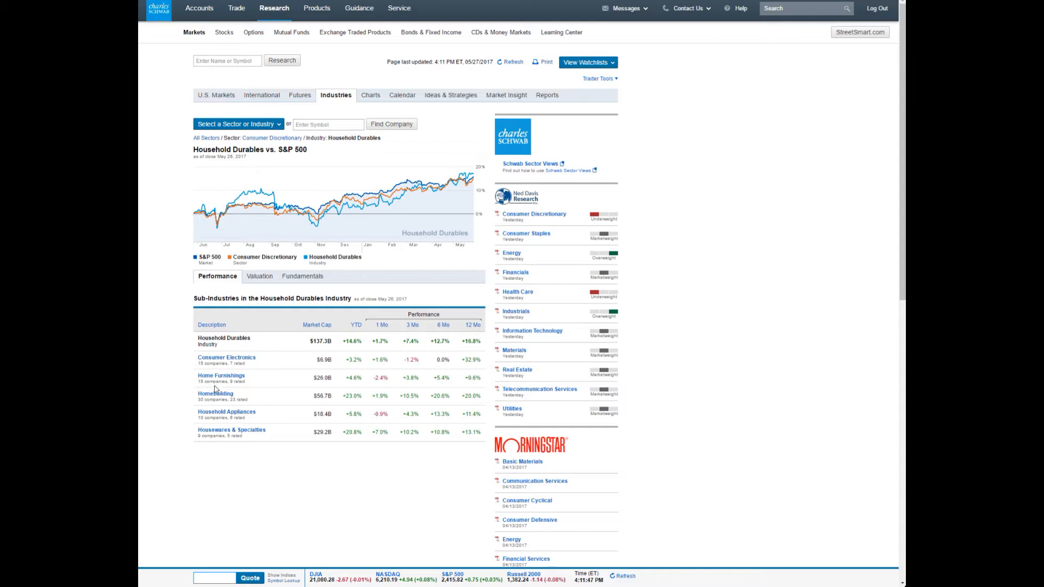
left_click(226, 357)
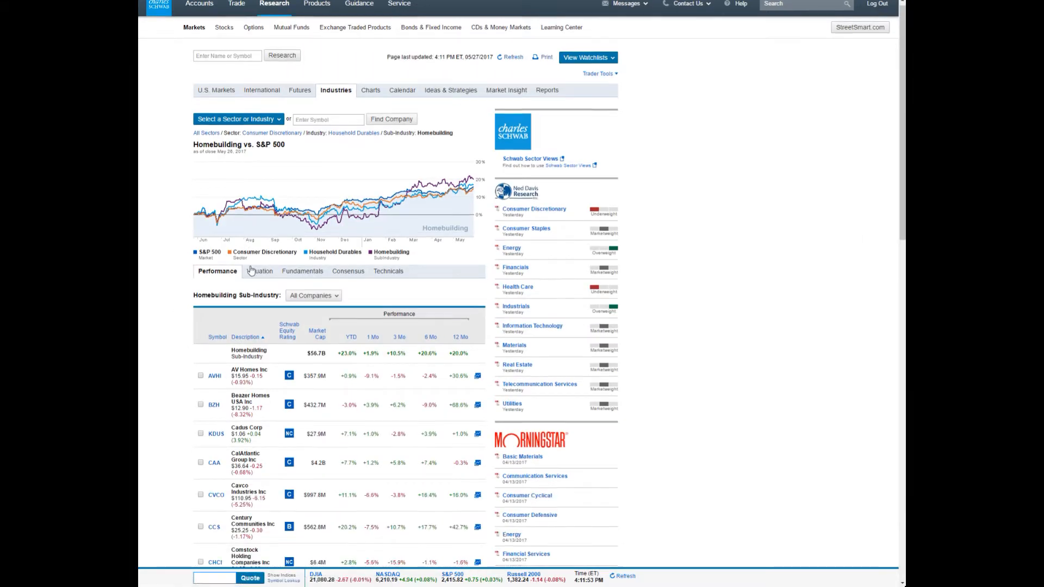
Step: Sort the Homebuilding companies by 12-month performance, highest first
scroll(353, 272, "down", 1)
left_click(461, 301)
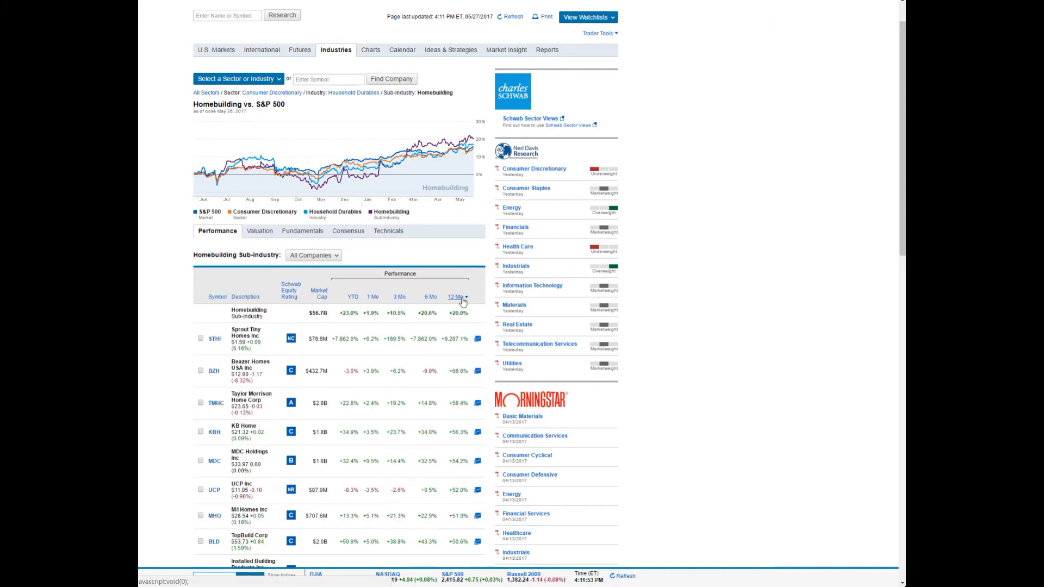
scroll(399, 320, "down", 1)
scroll(399, 320, "down", 5)
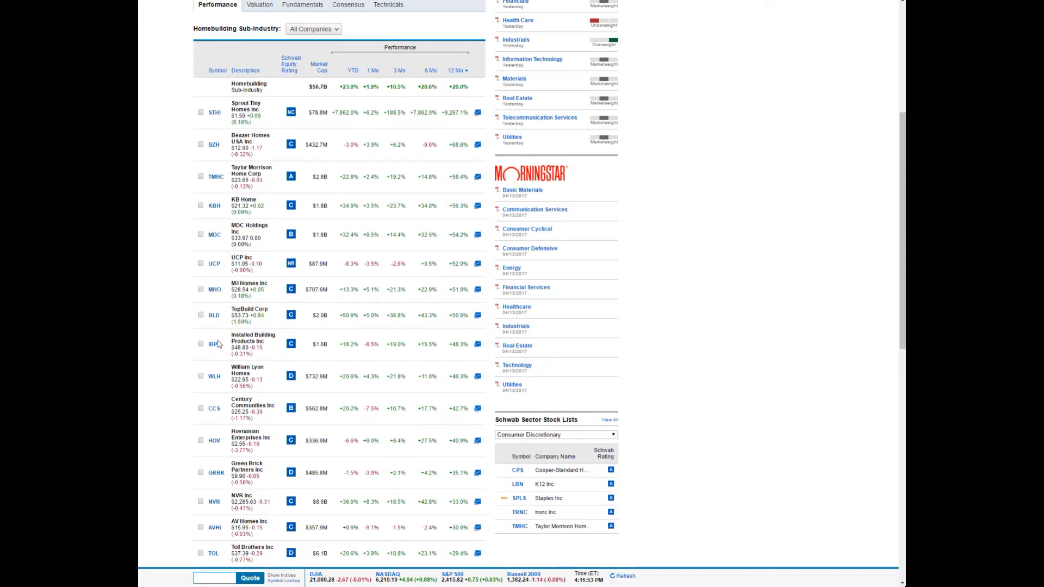
Step: Examine Installed Building Products Inc (IBP) in the Homebuilding list, checking its stock snapshot and 12-month performance
double_click(218, 345)
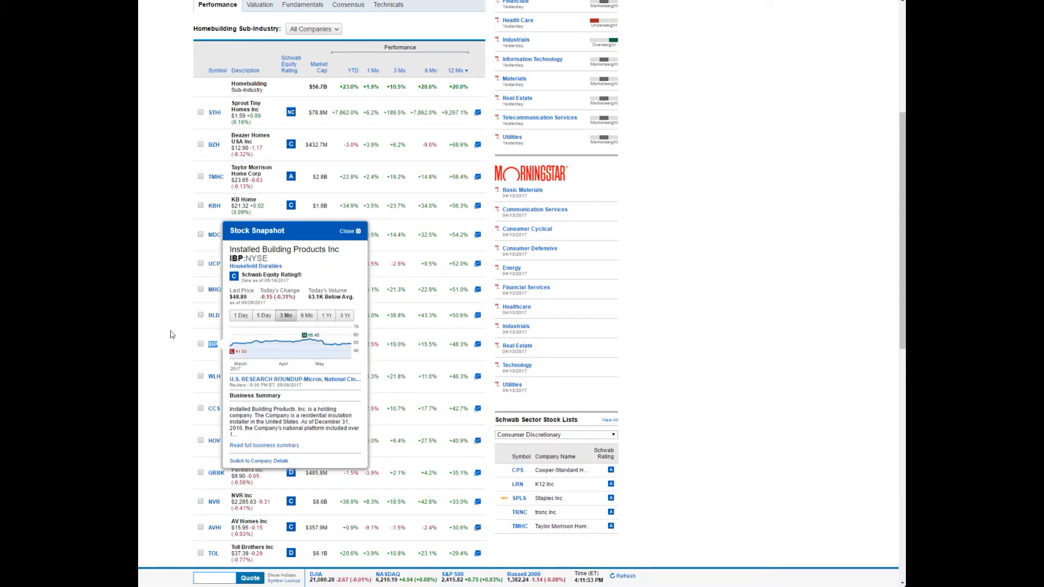
left_click(357, 233)
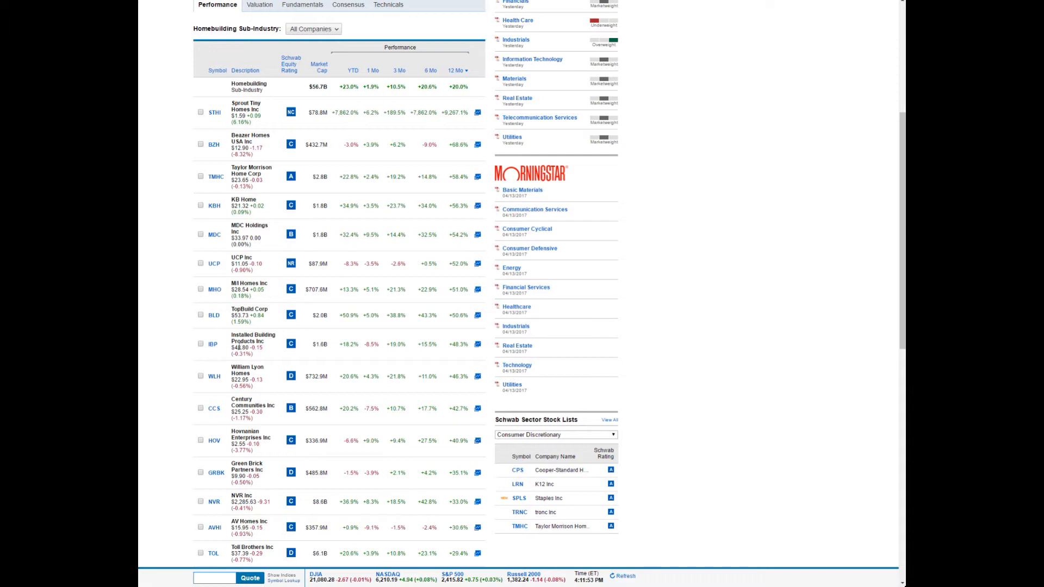
left_click_drag(471, 348, 251, 342)
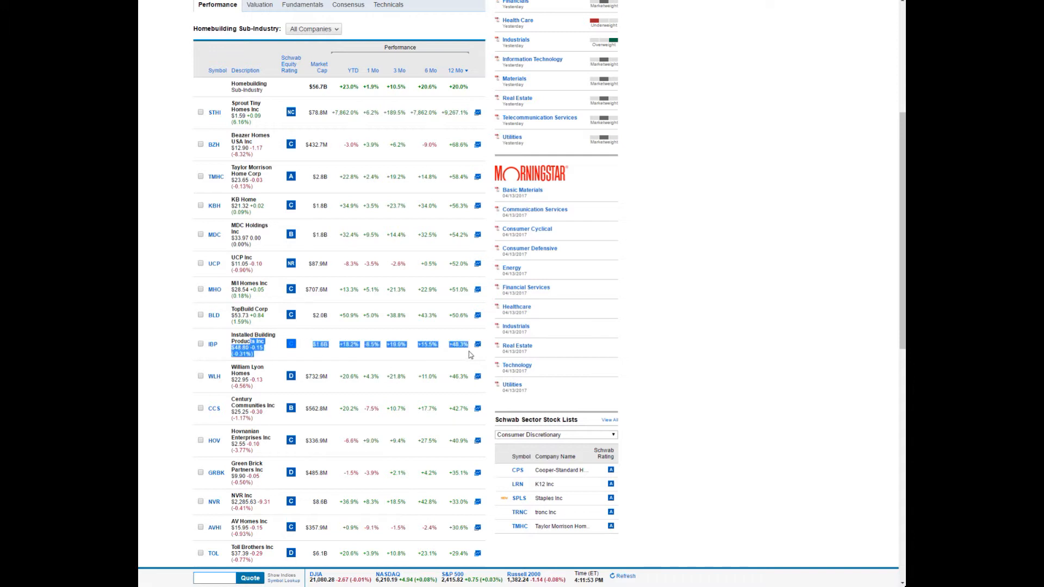
left_click(456, 343)
double_click(454, 345)
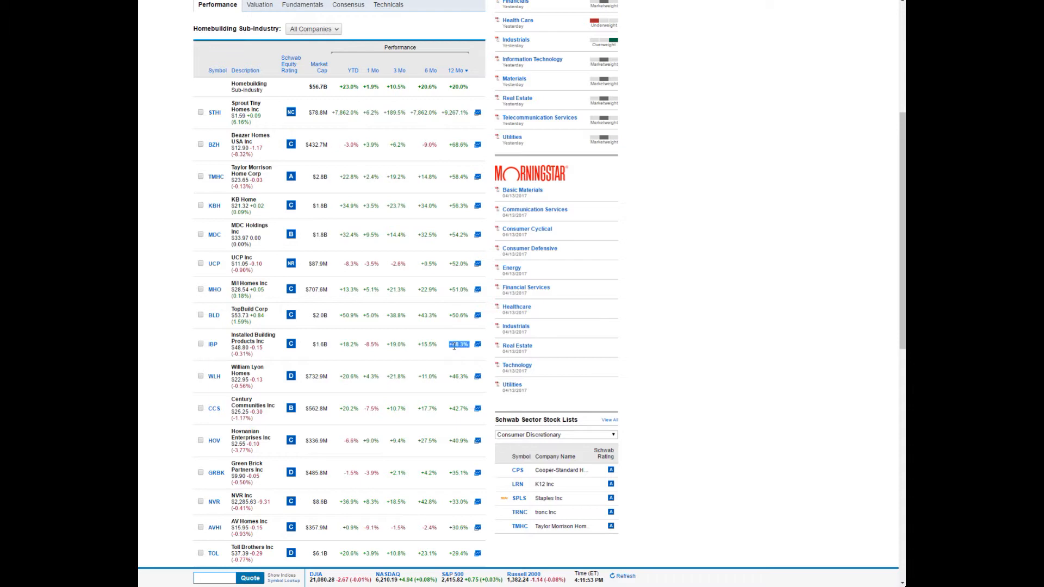
scroll(419, 206, "up", 4)
scroll(297, 216, "down", 4)
double_click(223, 349)
Step: Look through the rest of the Homebuilding ranking, including its second page, and return to the first page
scroll(228, 348, "down", 4)
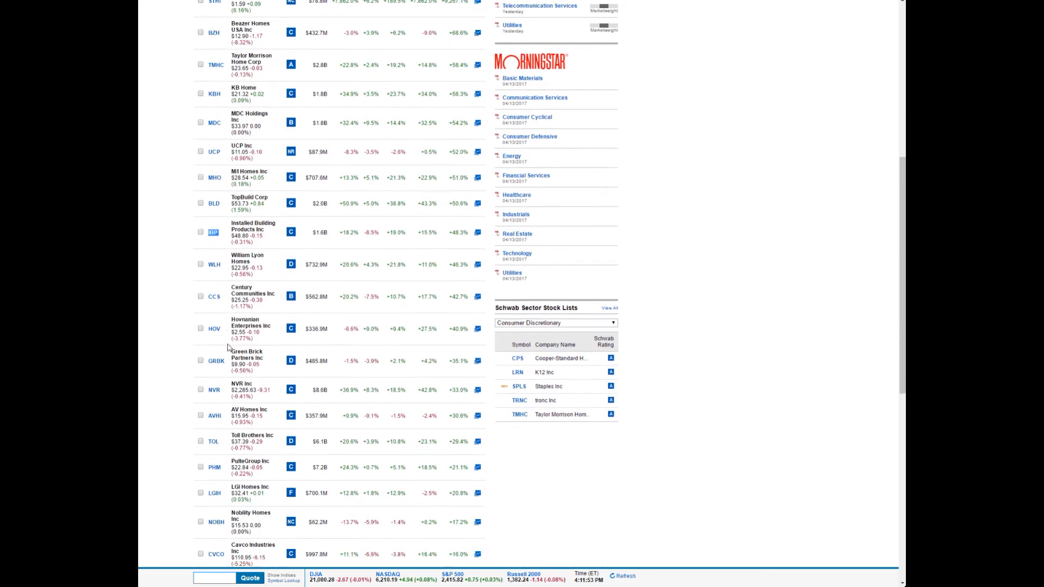
scroll(232, 342, "down", 2)
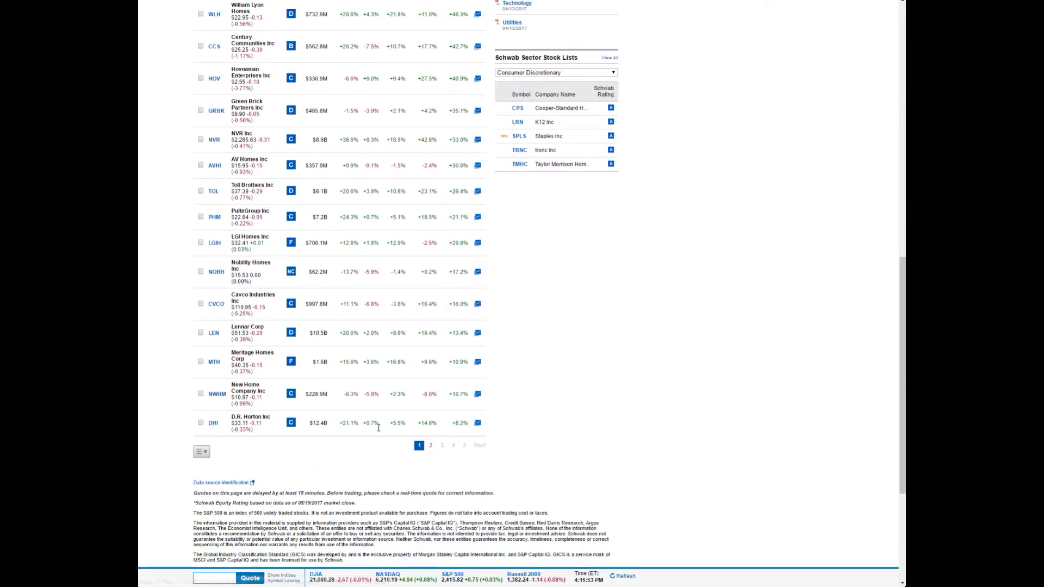
left_click(430, 447)
scroll(410, 238, "up", 6)
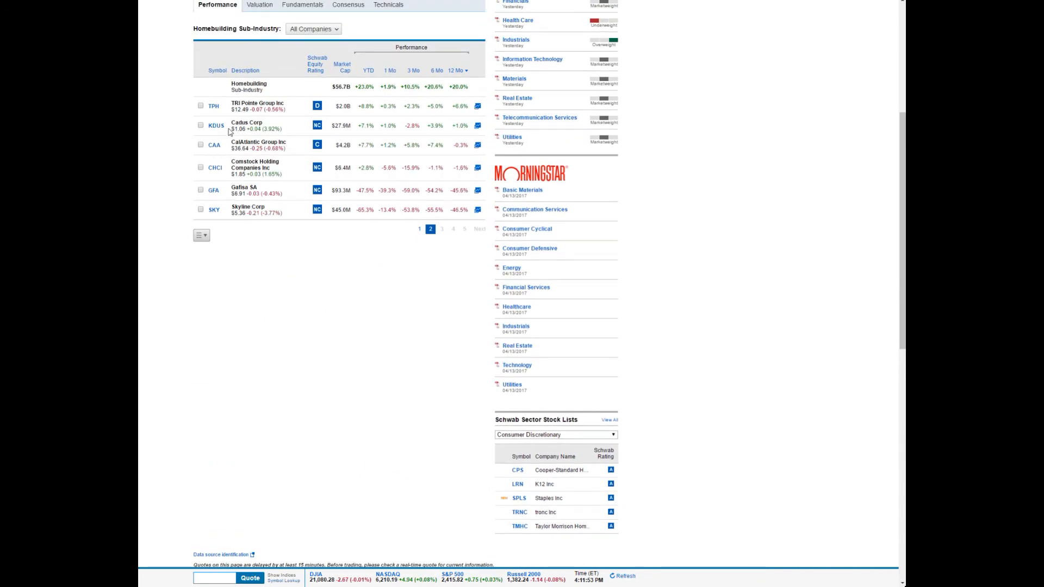
left_click(419, 229)
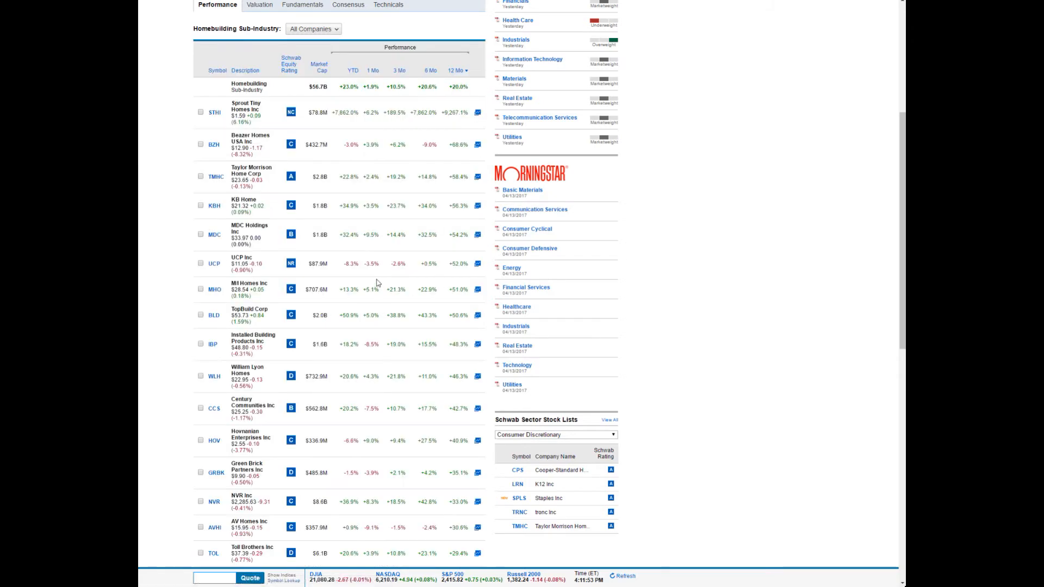
Step: Find D.R. Horton Inc on the first page of the ranking and compare its 12-month performance with the leading homebuilders
scroll(377, 282, "down", 3)
scroll(273, 456, "down", 3)
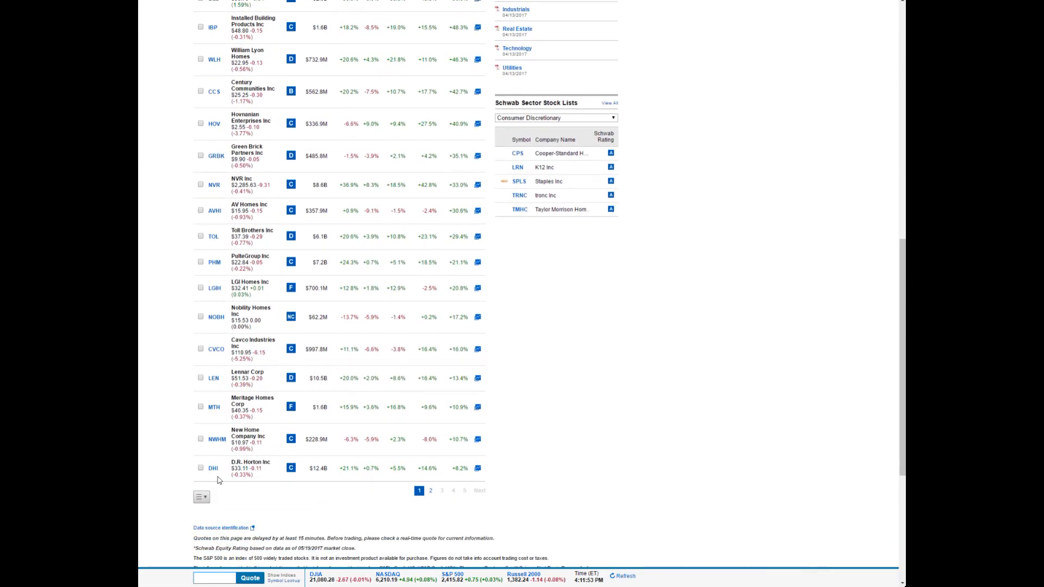
scroll(219, 479, "up", 4)
scroll(218, 479, "up", 4)
scroll(223, 474, "down", 8)
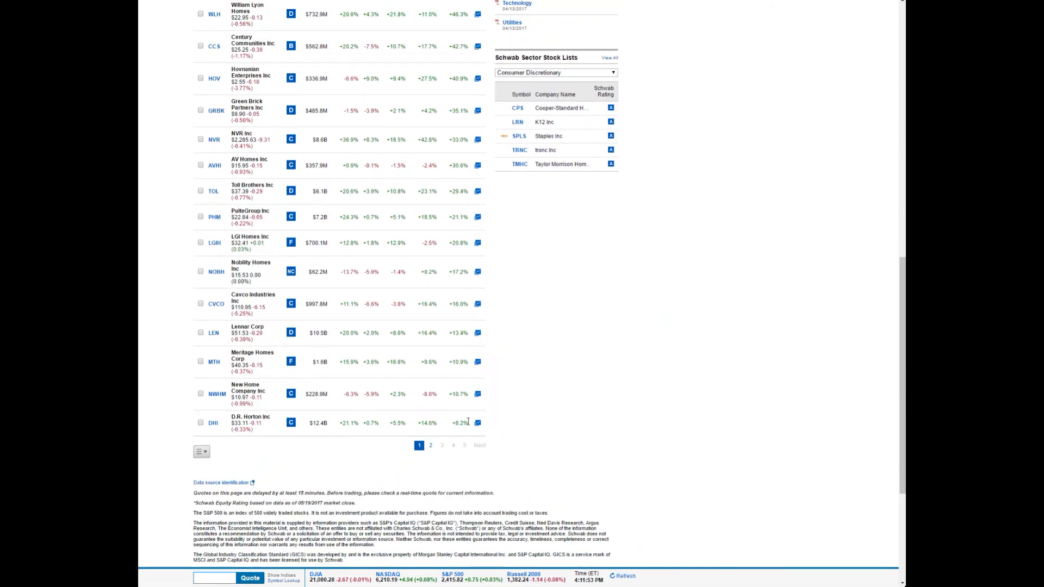
Step: Compare the 12-month performance of D.R. Horton Inc with that of Installed Building Products Inc in the Homebuilding ranking
left_click_drag(465, 424, 458, 425)
scroll(459, 414, "up", 9)
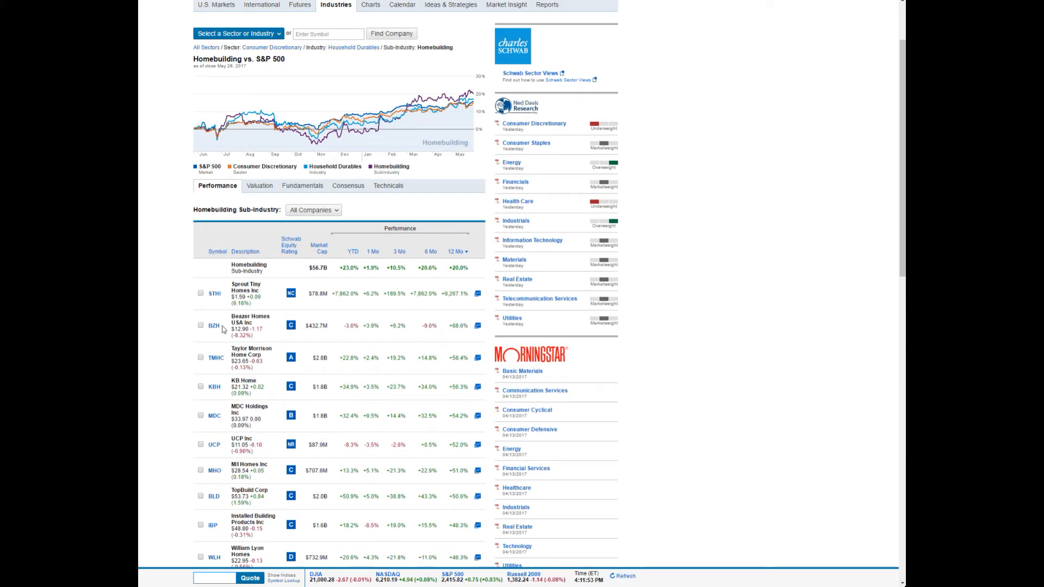
scroll(449, 413, "down", 8)
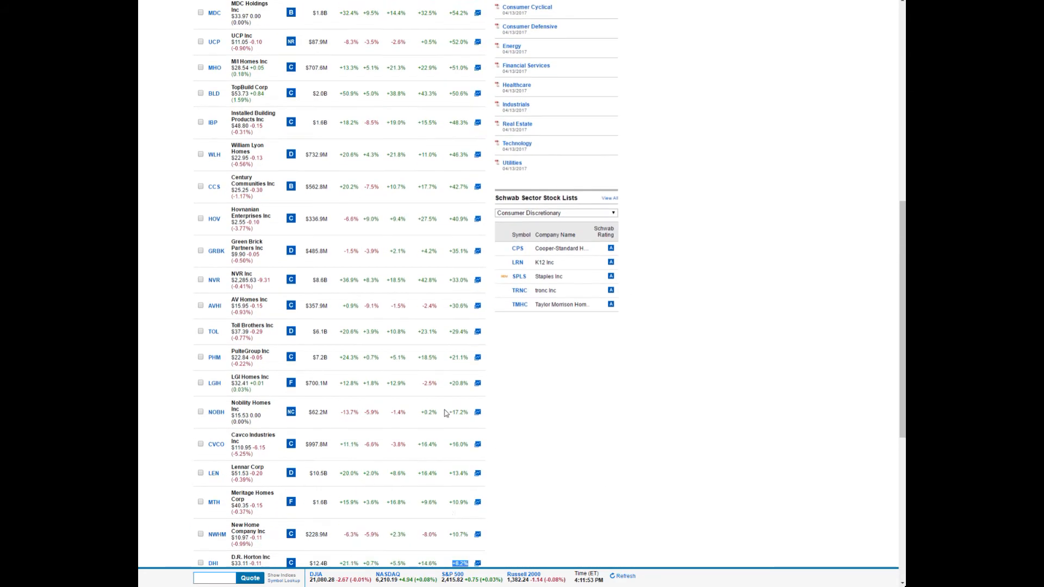
scroll(413, 375, "up", 3)
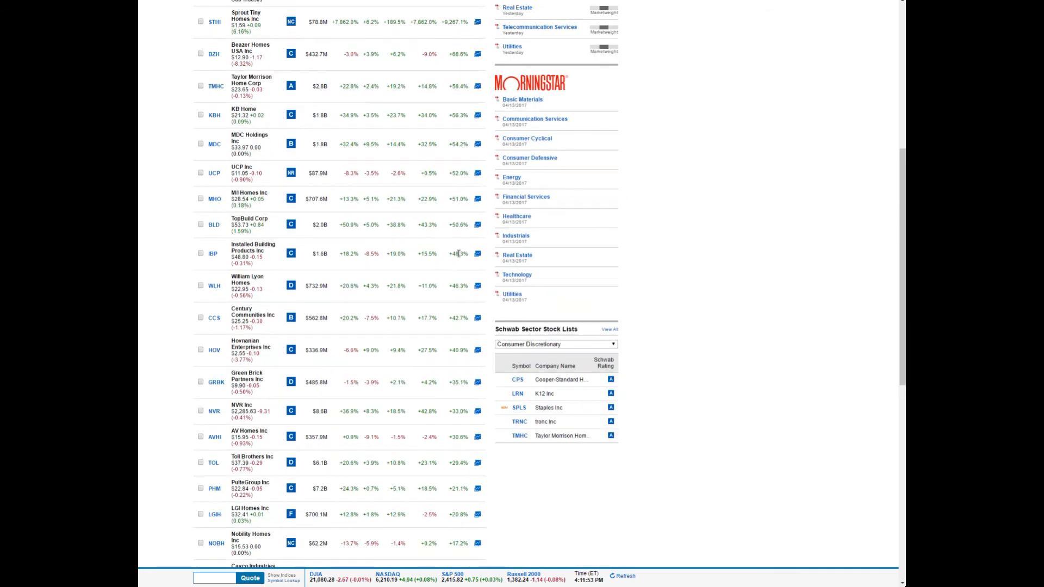
left_click_drag(451, 256, 468, 250)
scroll(221, 257, "down", 2)
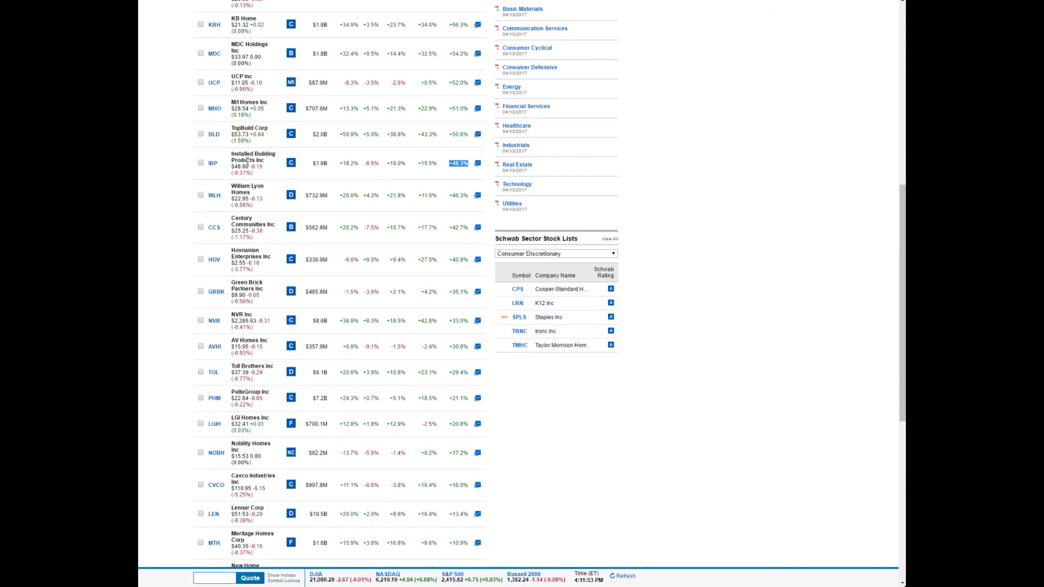
Step: Review the companies at the top of the Homebuilding 12-month ranking, looking at their Schwab Equity Ratings and returns
scroll(248, 161, "up", 4)
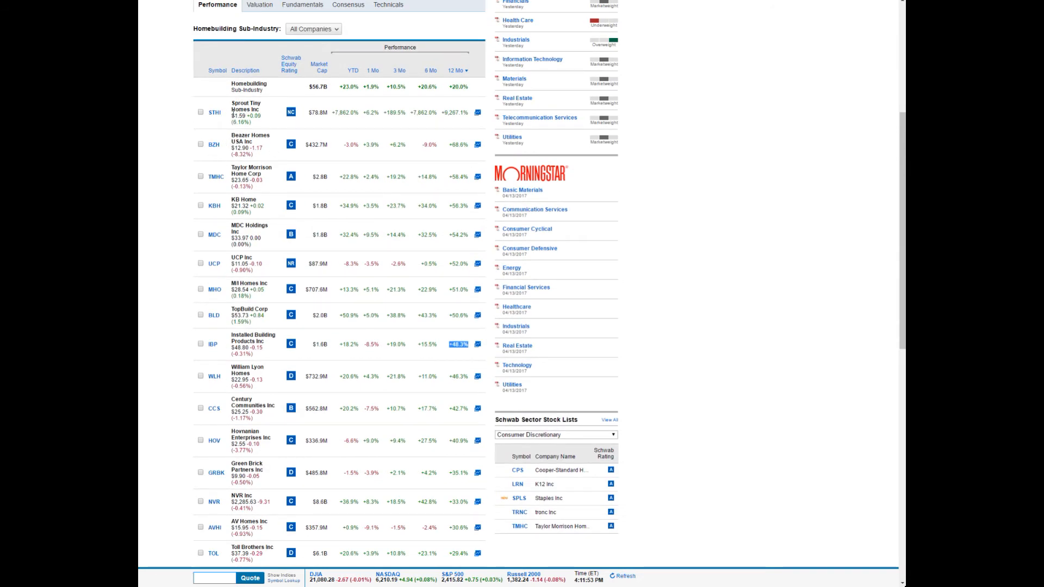
left_click(232, 112)
mouse_move(224, 183)
scroll(218, 415, "down", 7)
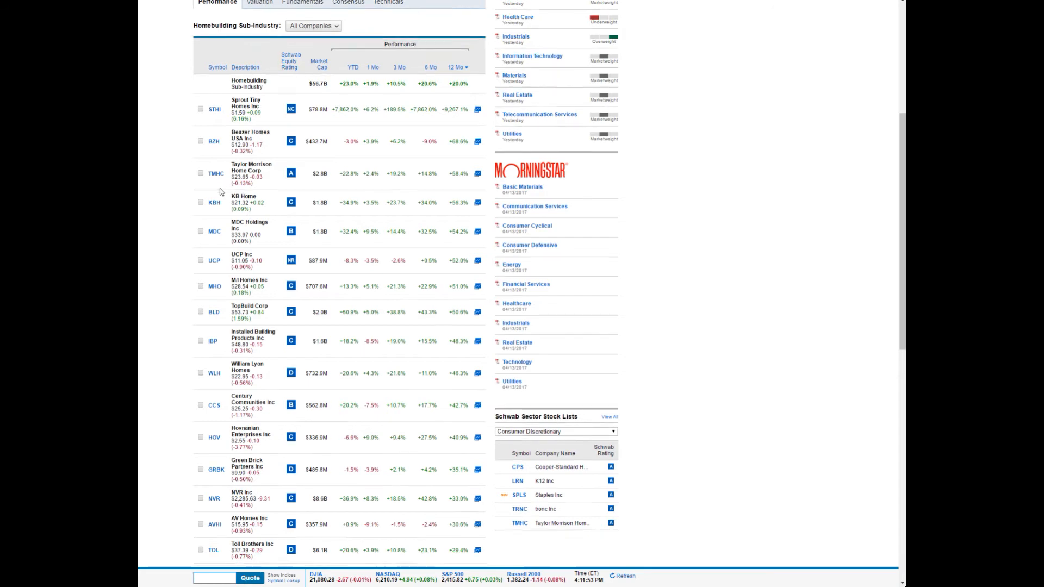
scroll(218, 414, "up", 10)
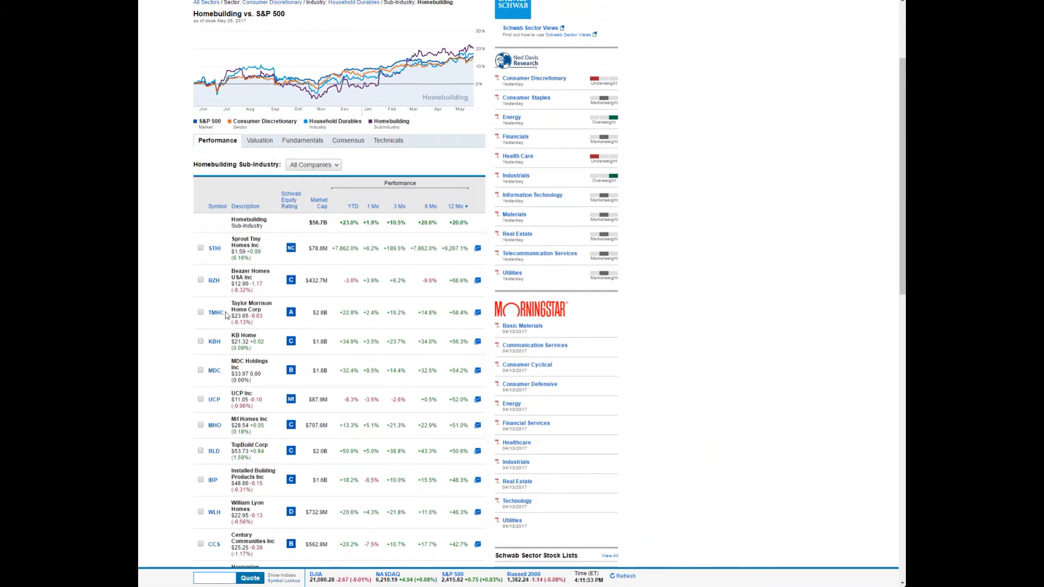
Step: Examine Taylor Morrison Home Corp (TMHC) through its stock snapshot and research summary with the one-year chart, and return to the Homebuilding list
mouse_move(223, 316)
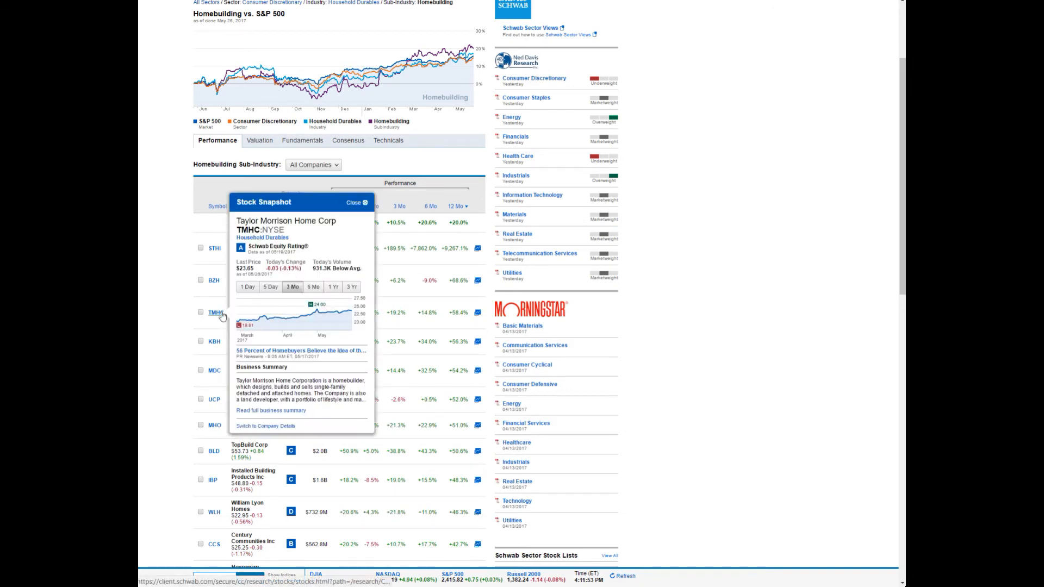
left_click(222, 316)
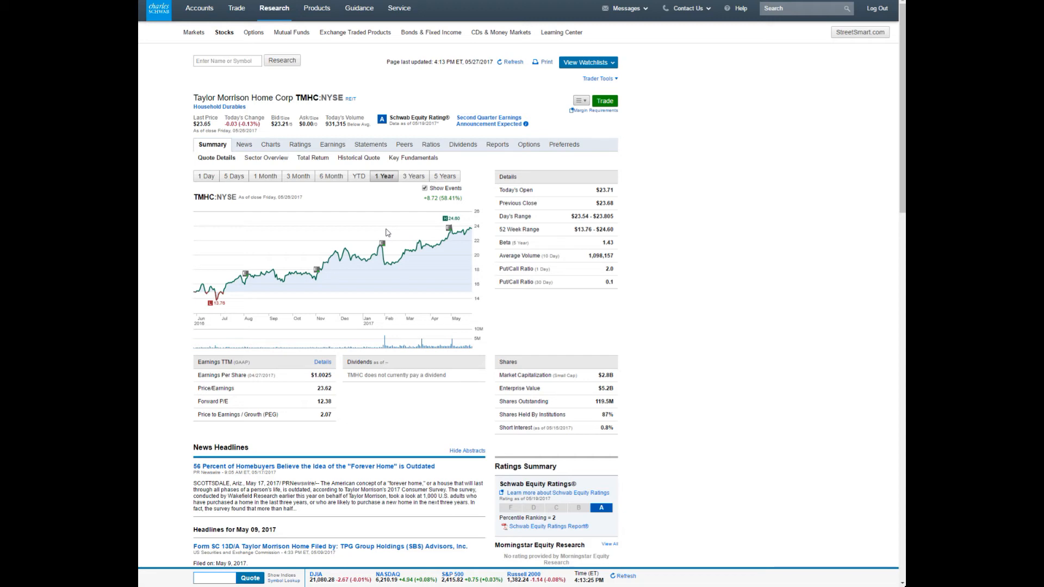
scroll(386, 233, "down", 3)
scroll(625, 239, "up", 3)
left_click(153, 1)
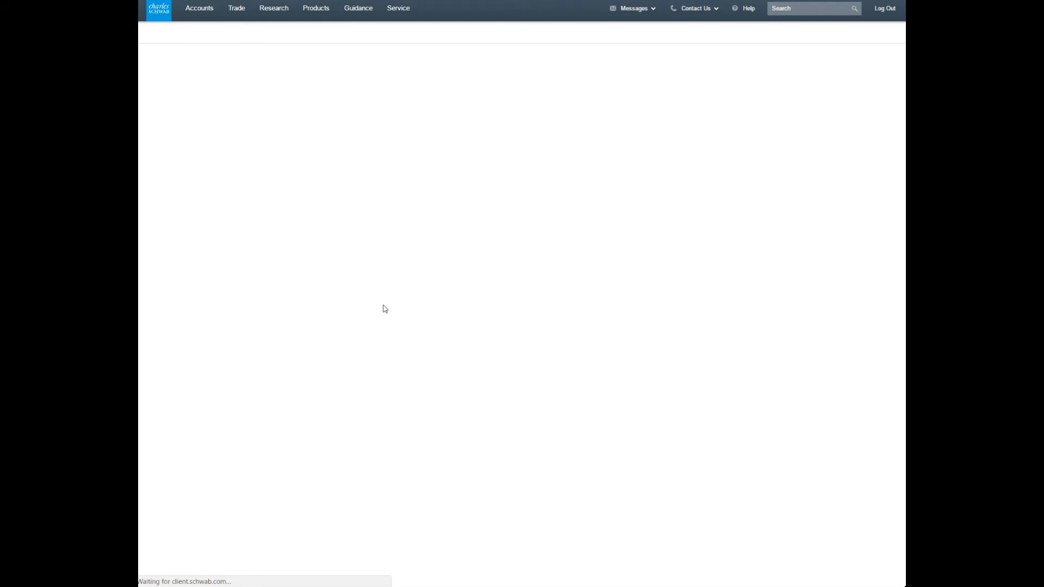
Step: Sort the reloaded Homebuilding list by 12-month performance, highest first, and look through the ranking down to D.R. Horton Inc
scroll(408, 229, "down", 1)
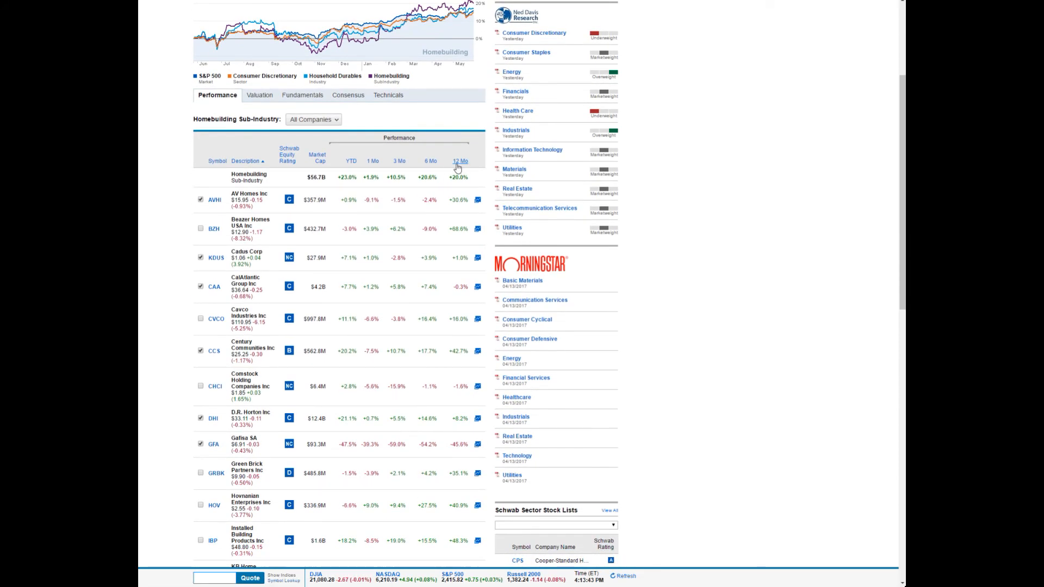
left_click(457, 161)
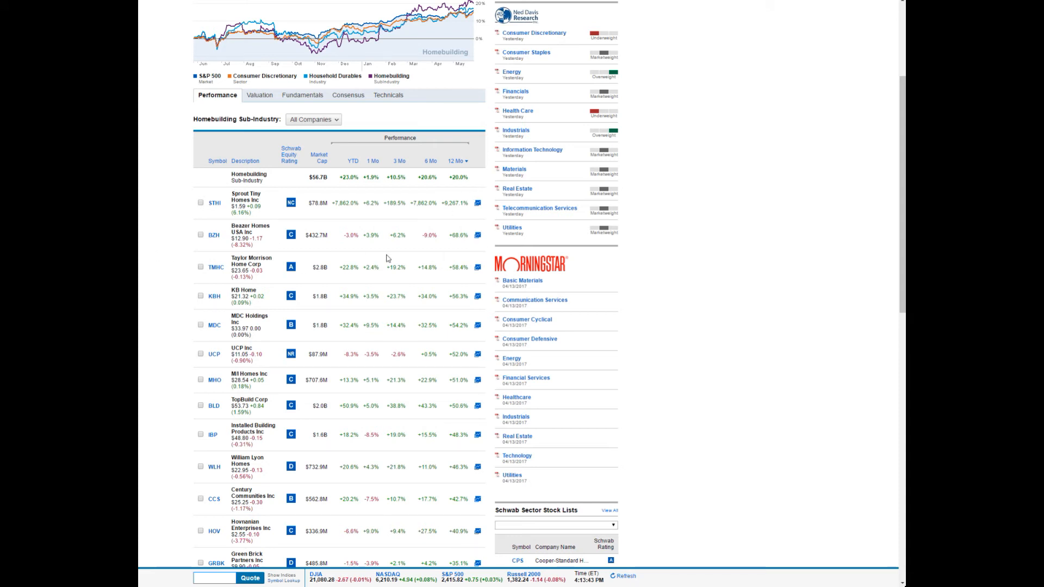
scroll(388, 258, "down", 3)
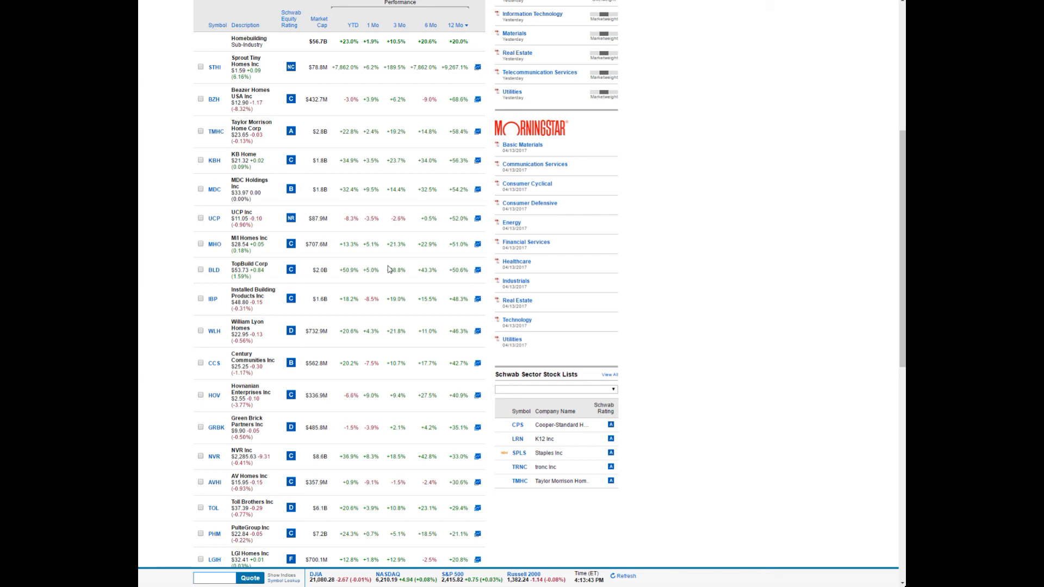
scroll(388, 268, "down", 4)
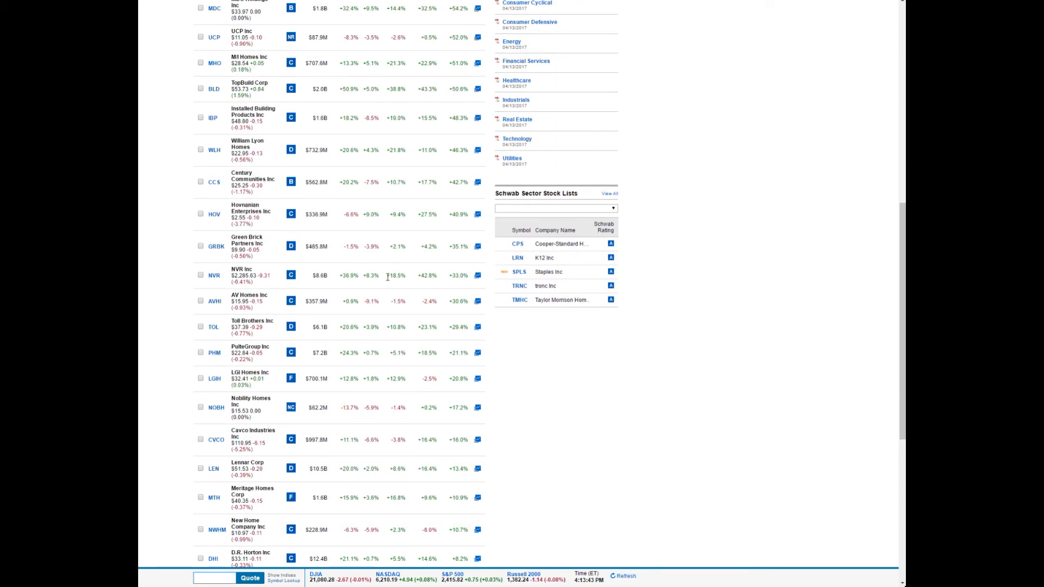
scroll(388, 278, "up", 11)
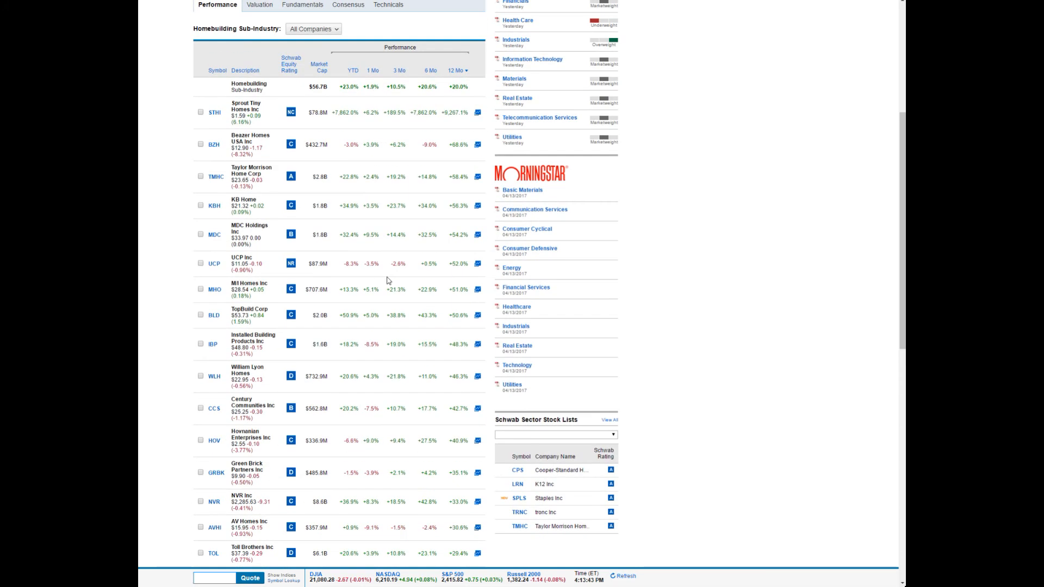